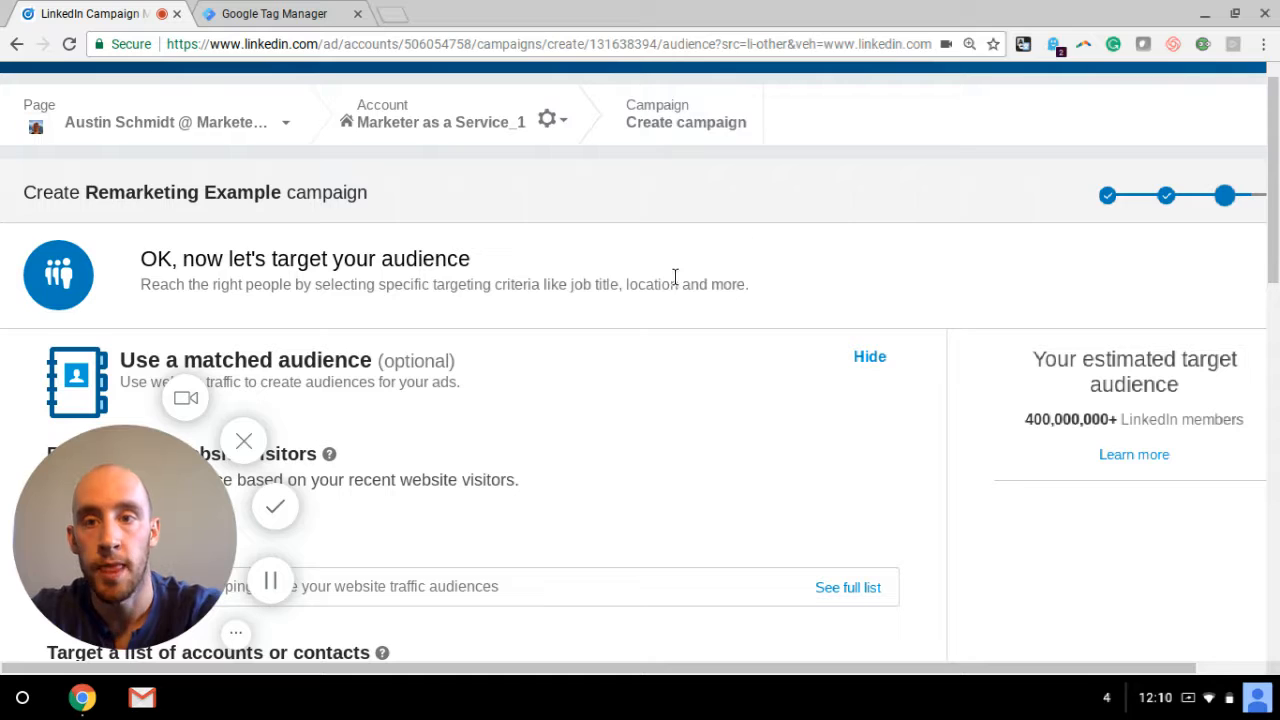
Step: Start a new website audience for retargeting visitors and name it "My Site"
scroll(674, 280, down, 1)
scroll(674, 280, down, 2)
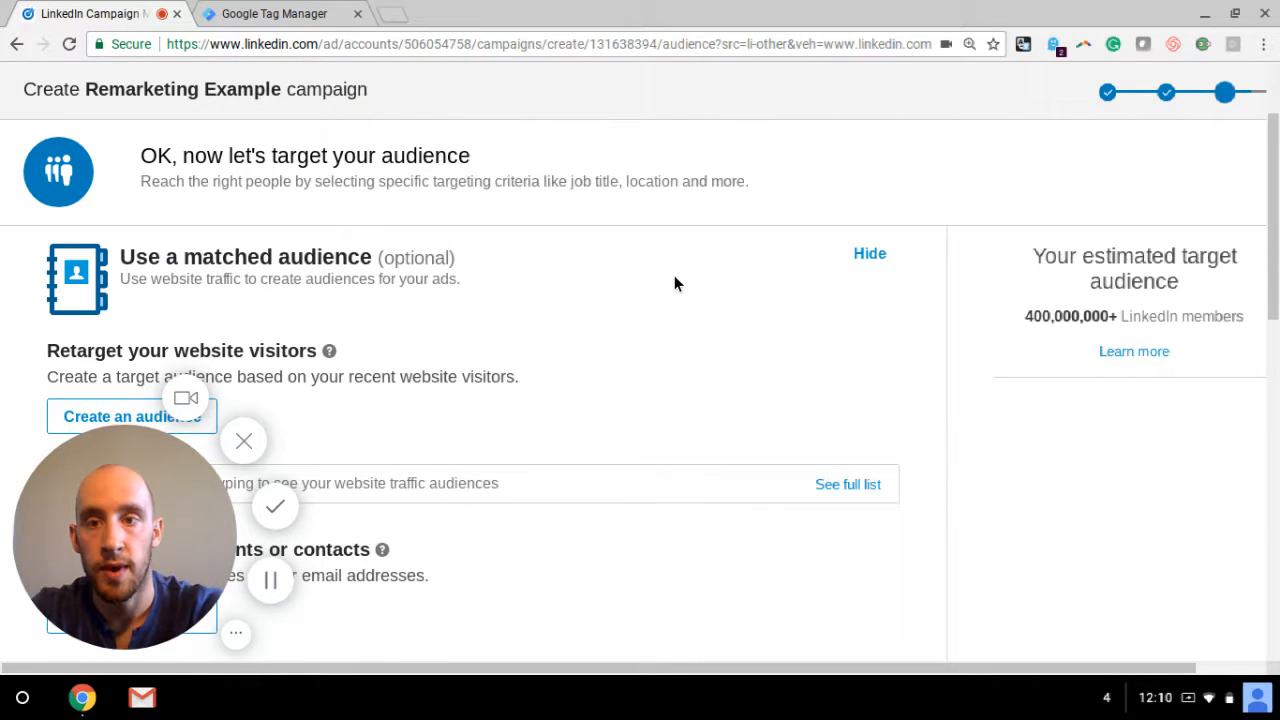
scroll(674, 283, down, 2)
click(141, 360)
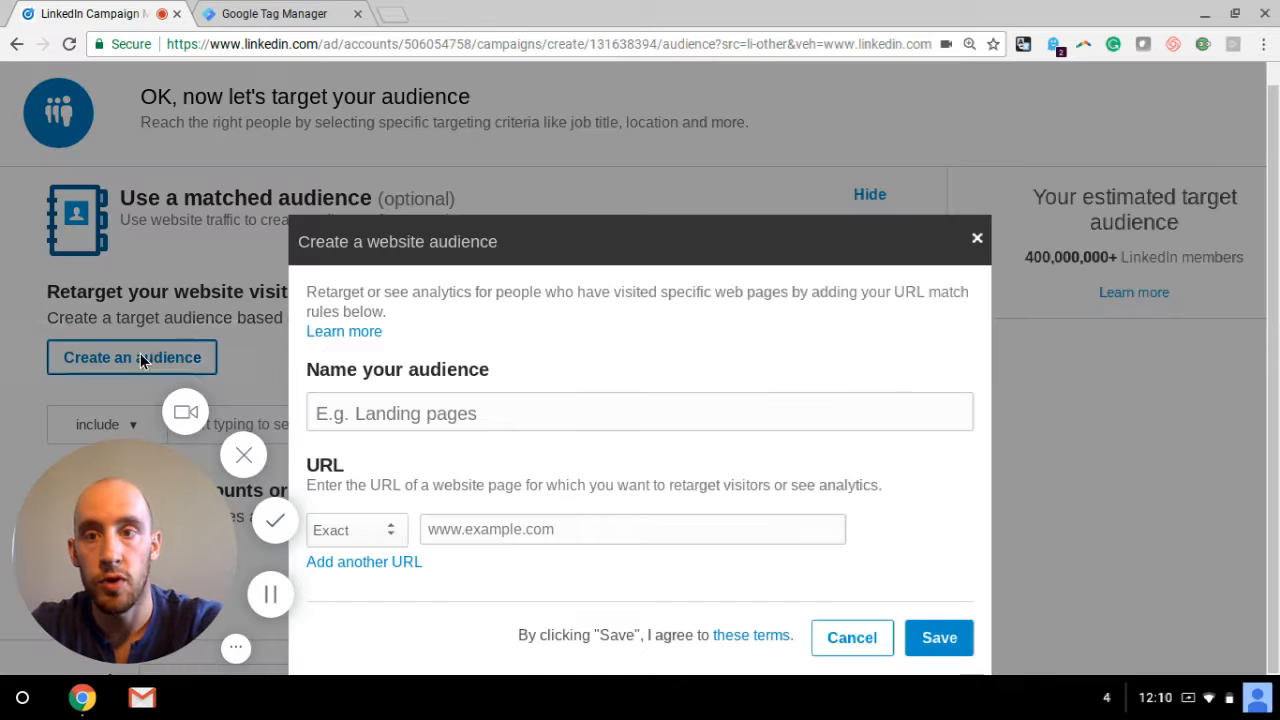
click(495, 414)
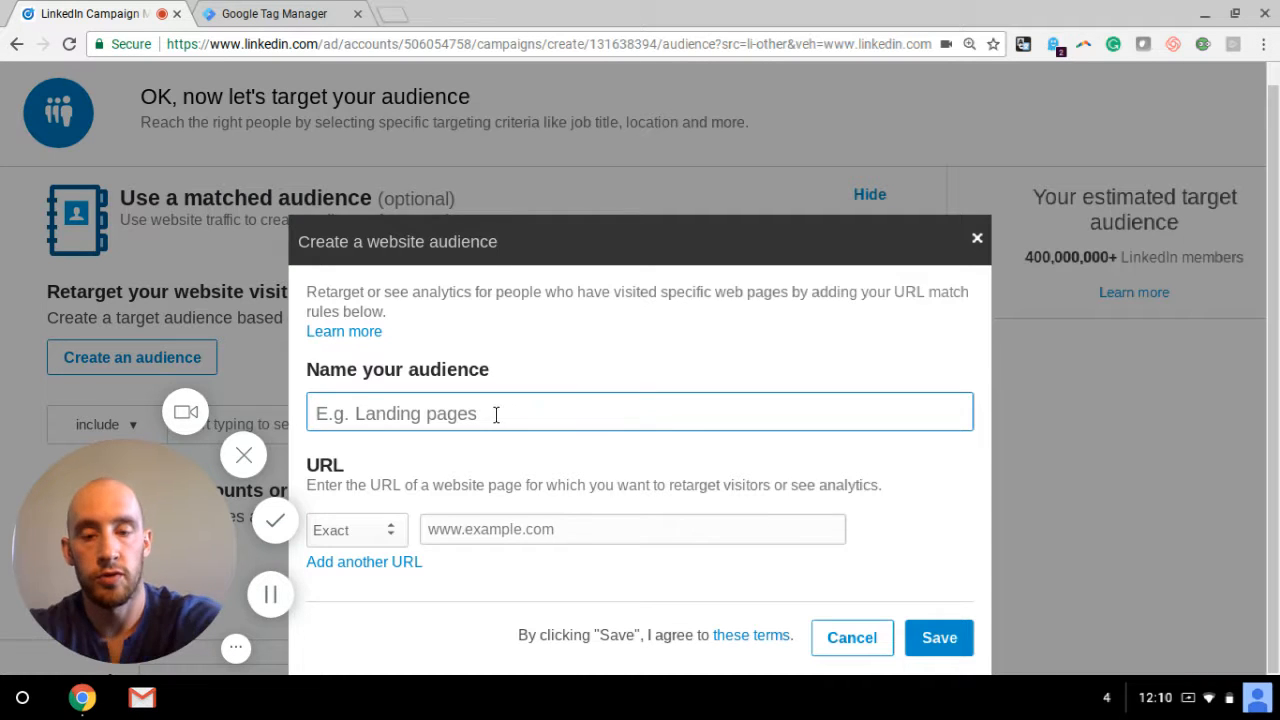
text(My Site)
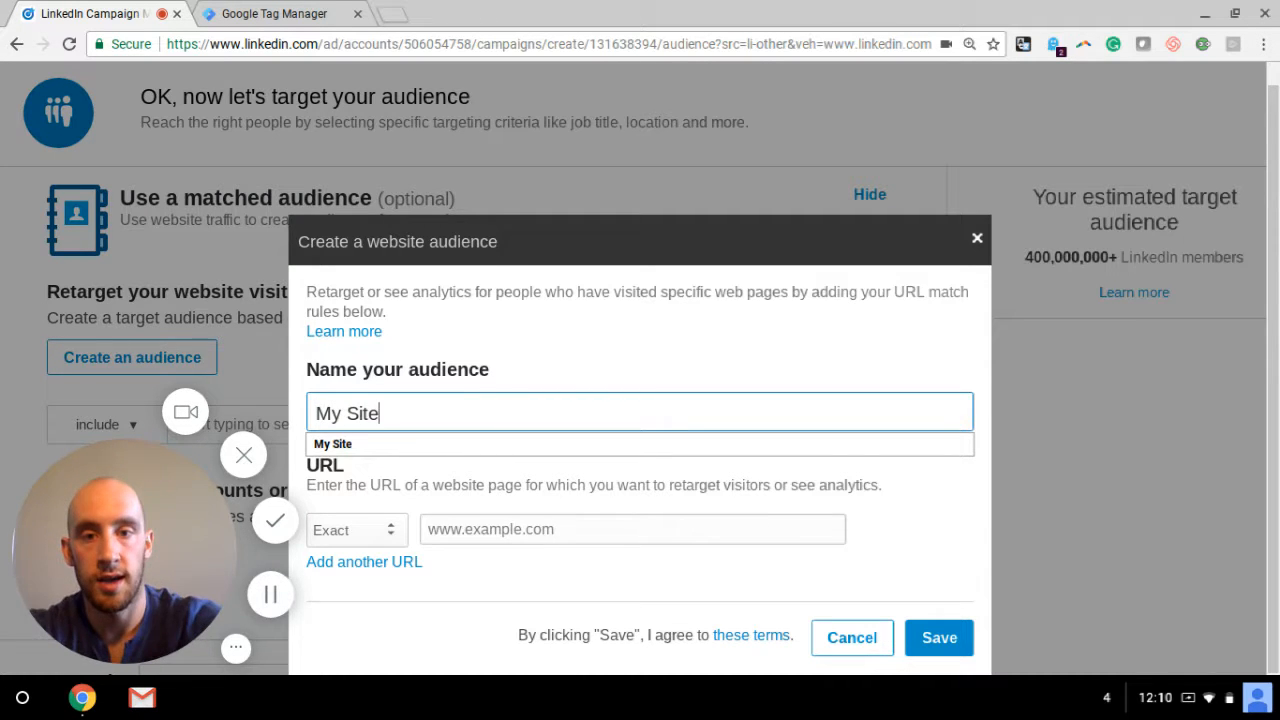
key(Tab)
text(www.)
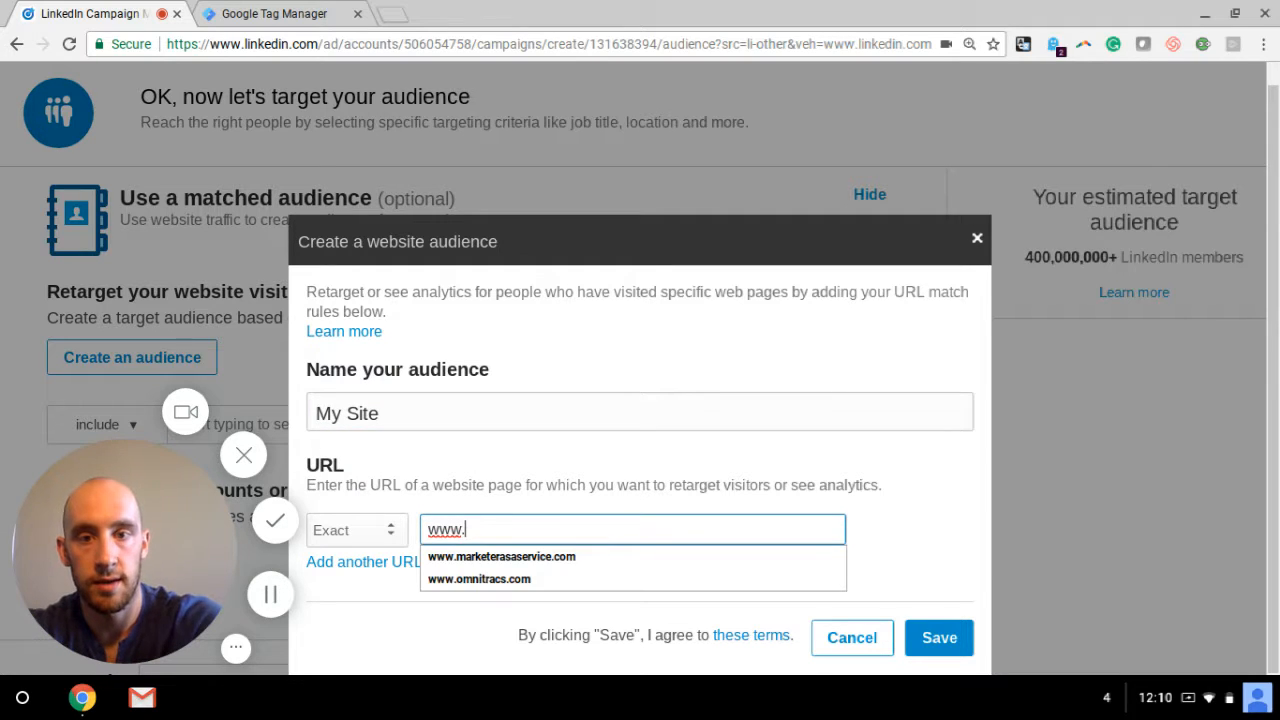
text(ma)
click(551, 563)
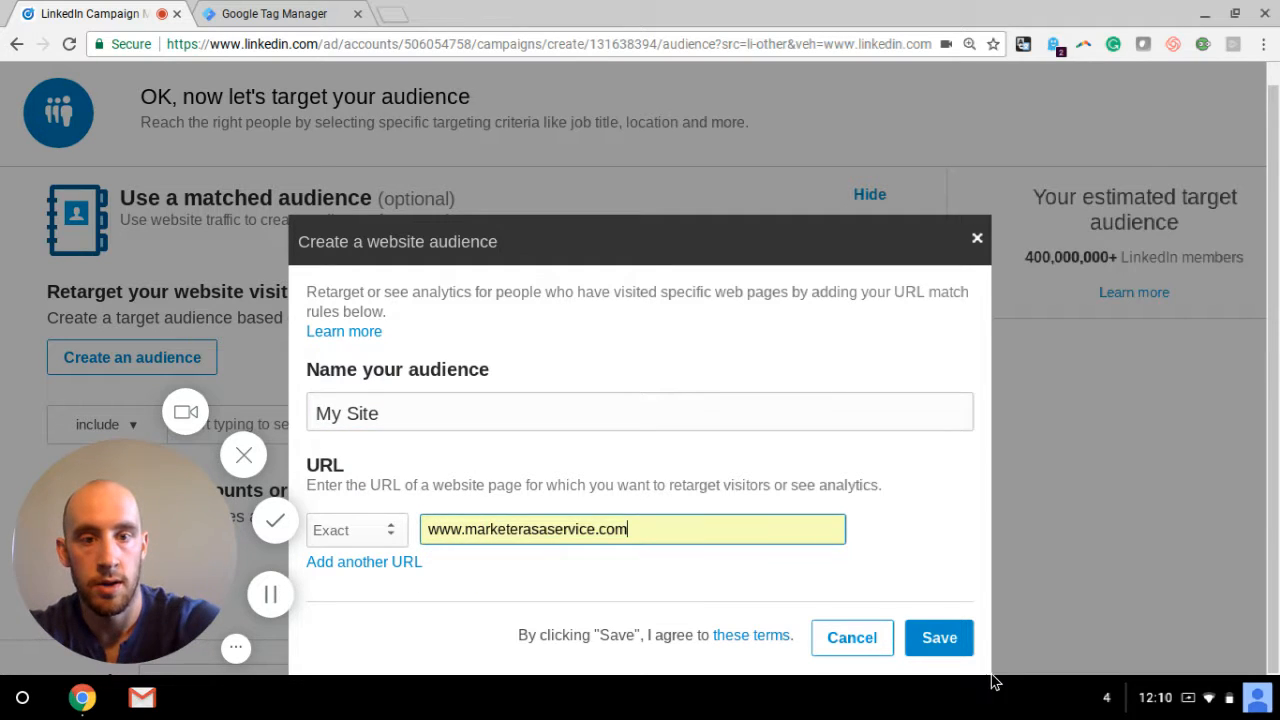
click(918, 643)
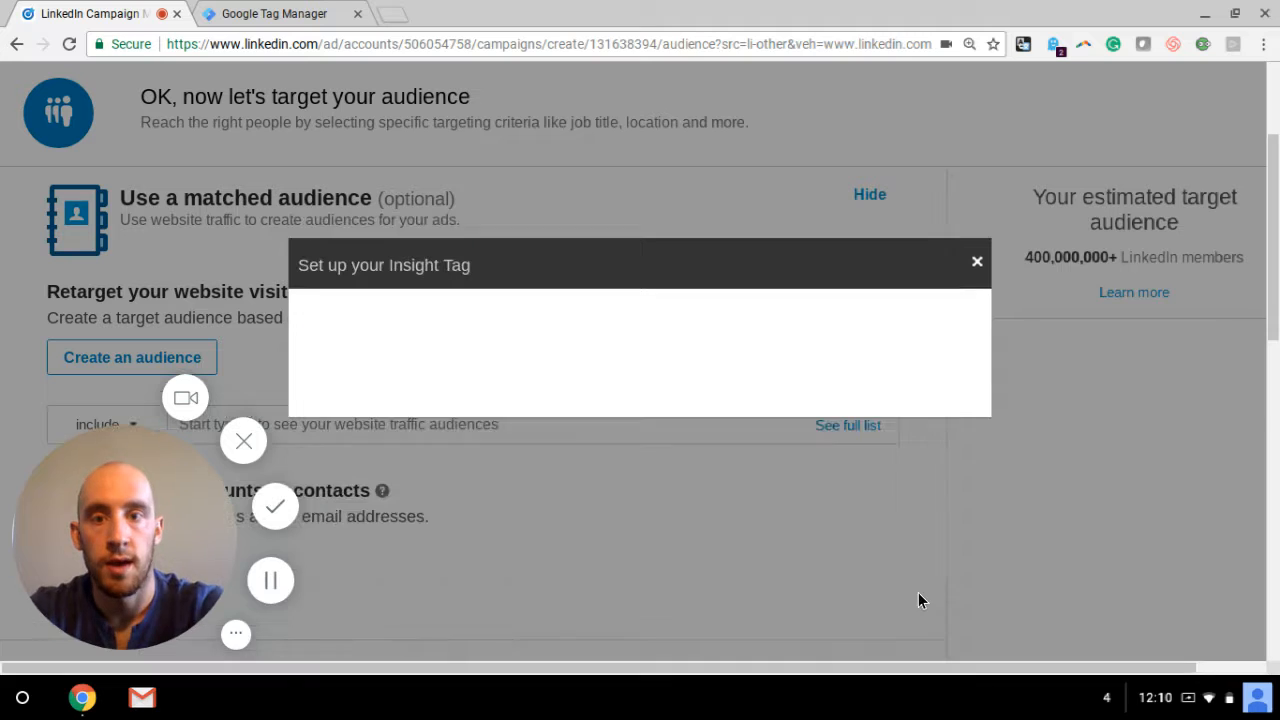
Step: Copy the LinkedIn Insight Tag code, paste it into the LinkedIn Pixel tag's HTML in Google Tag Manager, and save the tag
click(504, 478)
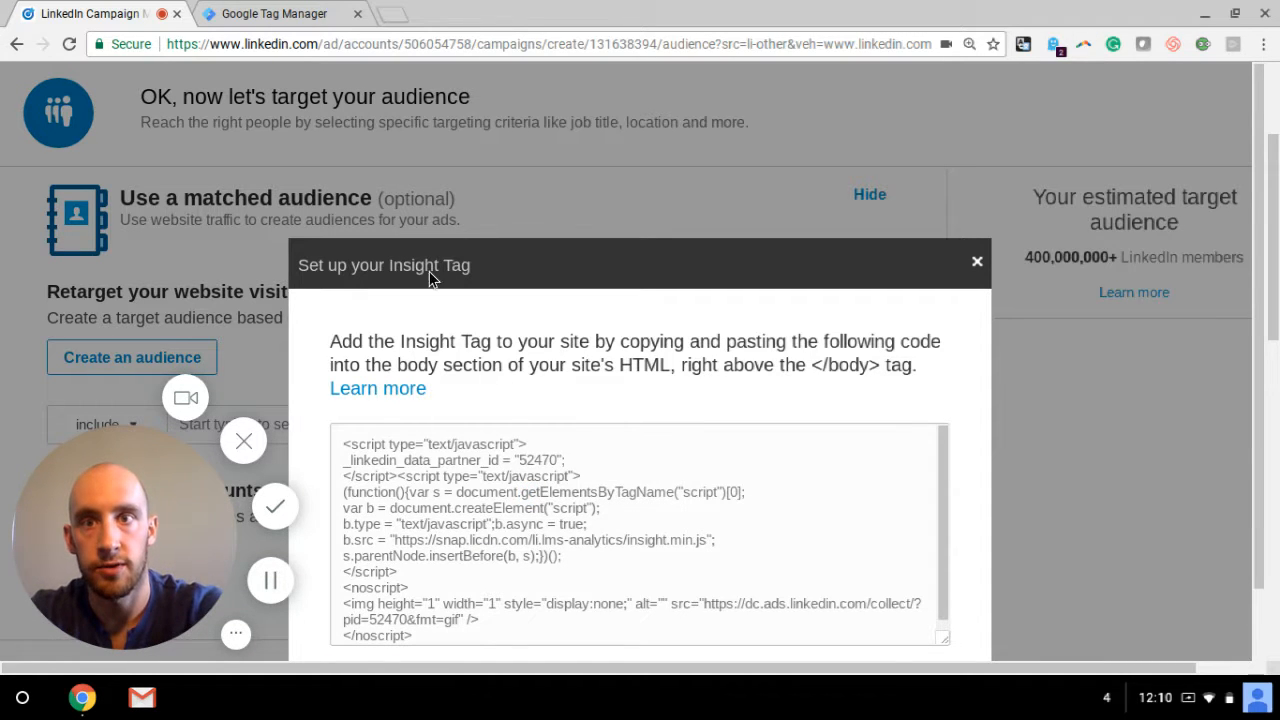
click(238, 9)
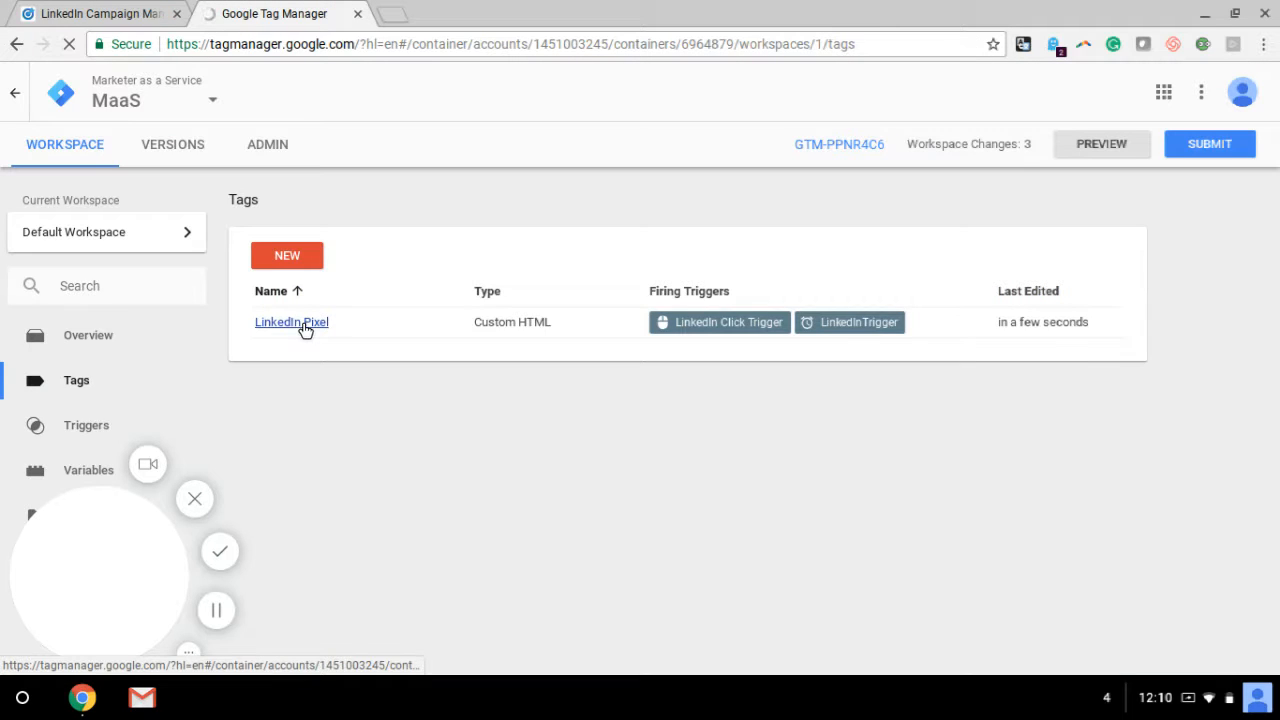
click(303, 323)
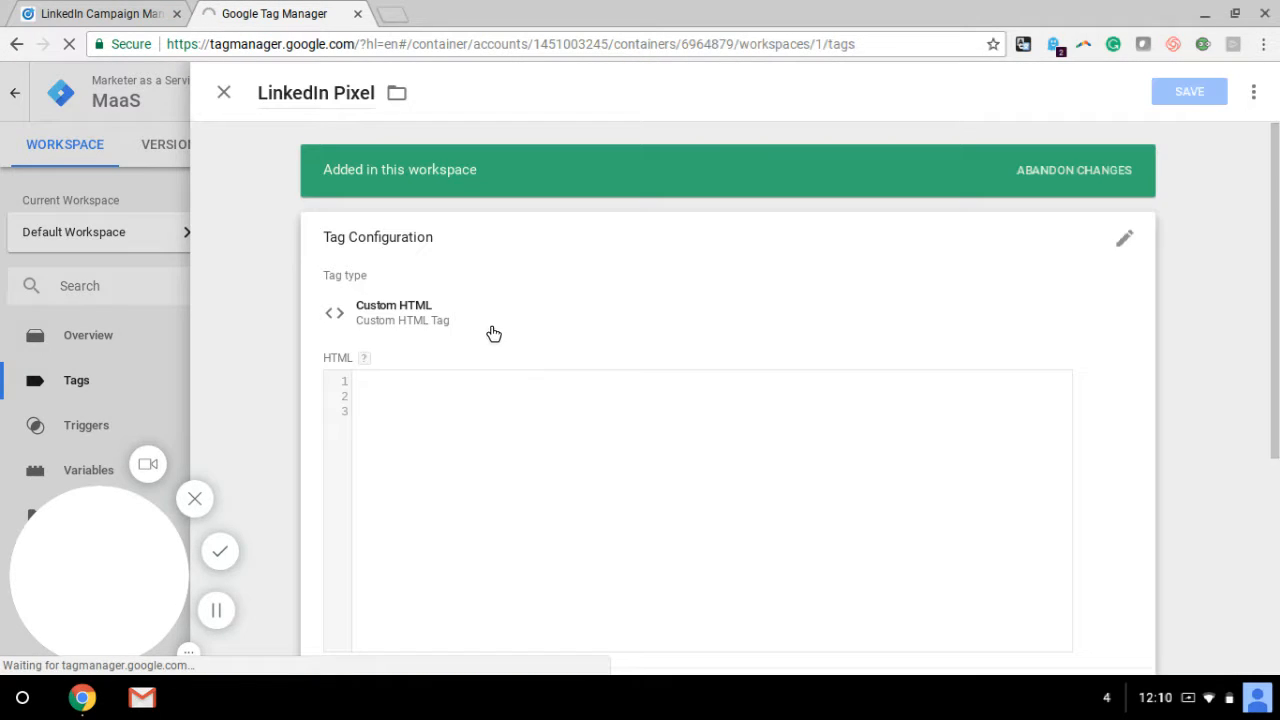
click(440, 390)
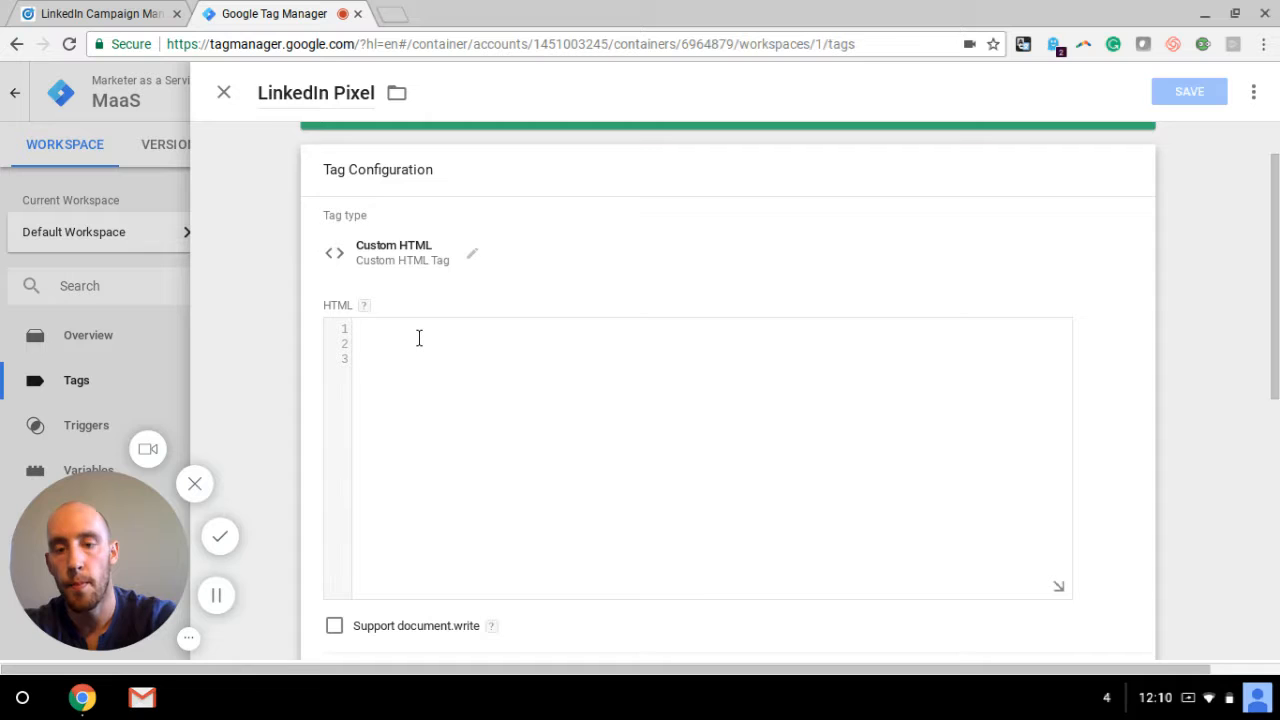
key(ctrl+v)
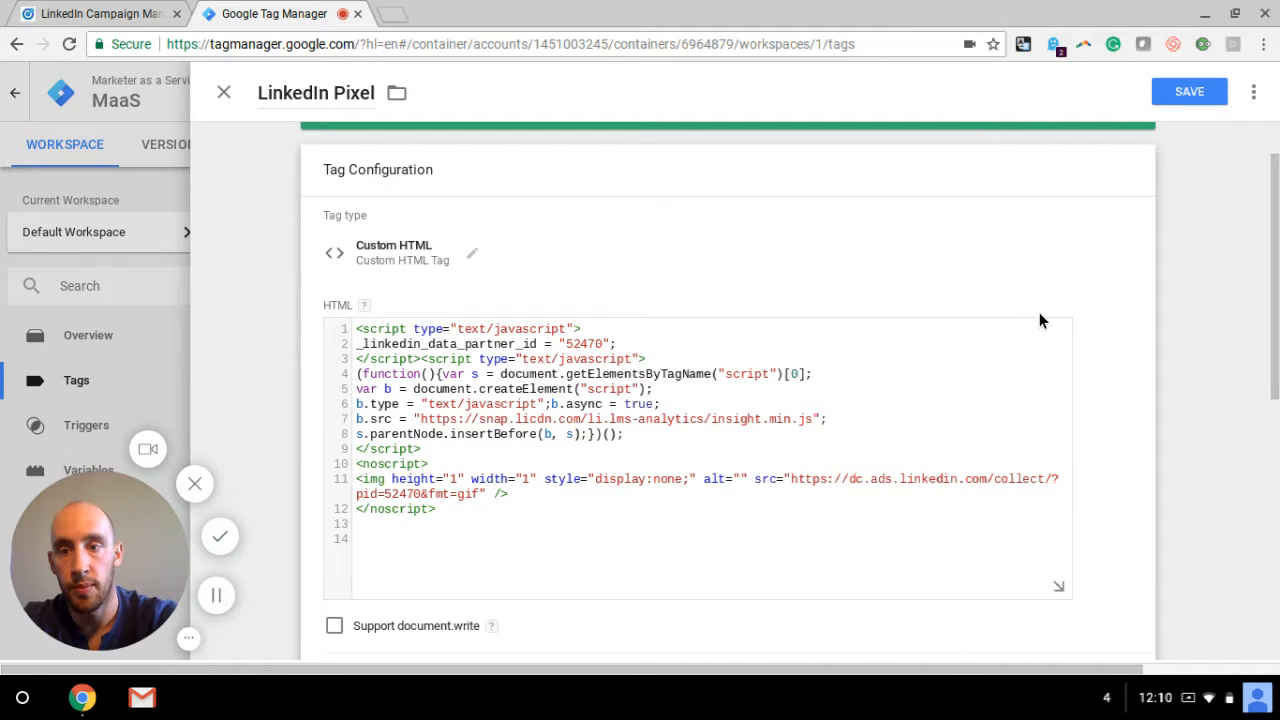
click(1190, 97)
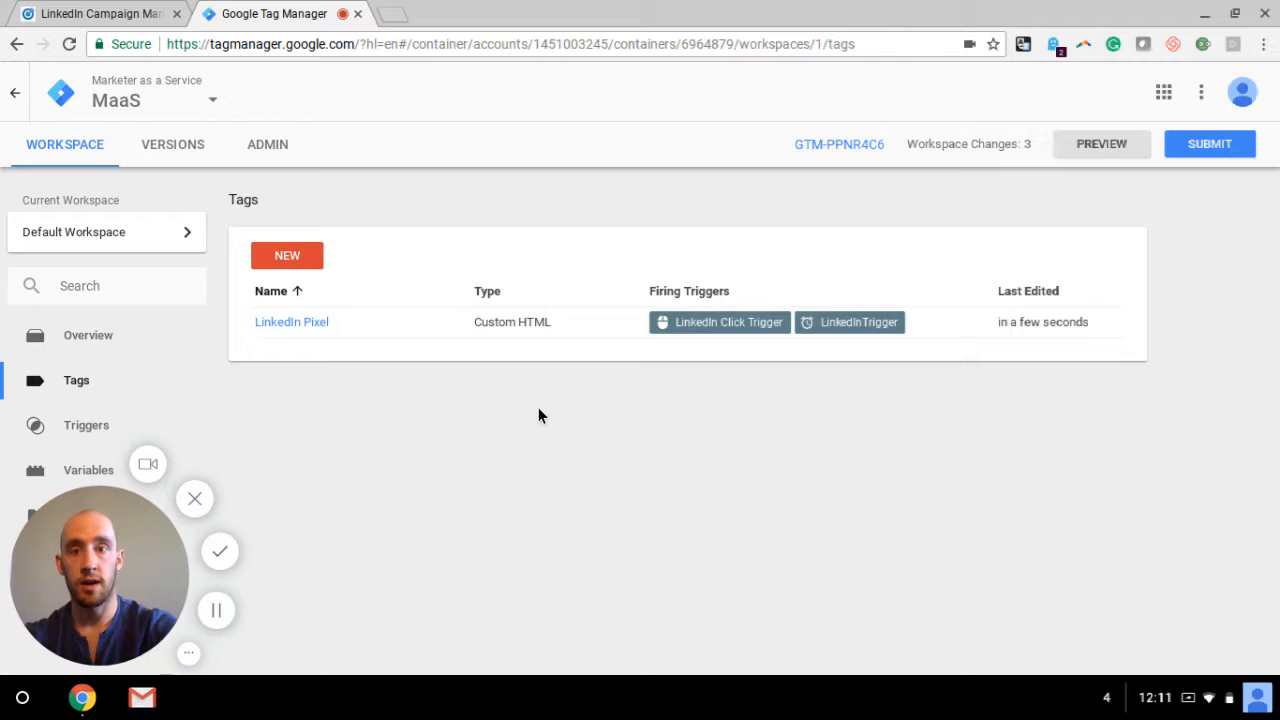
Step: Review the timer configuration of the LinkedInTrigger trigger, including its interval, limit and page URL condition, and close it
click(95, 427)
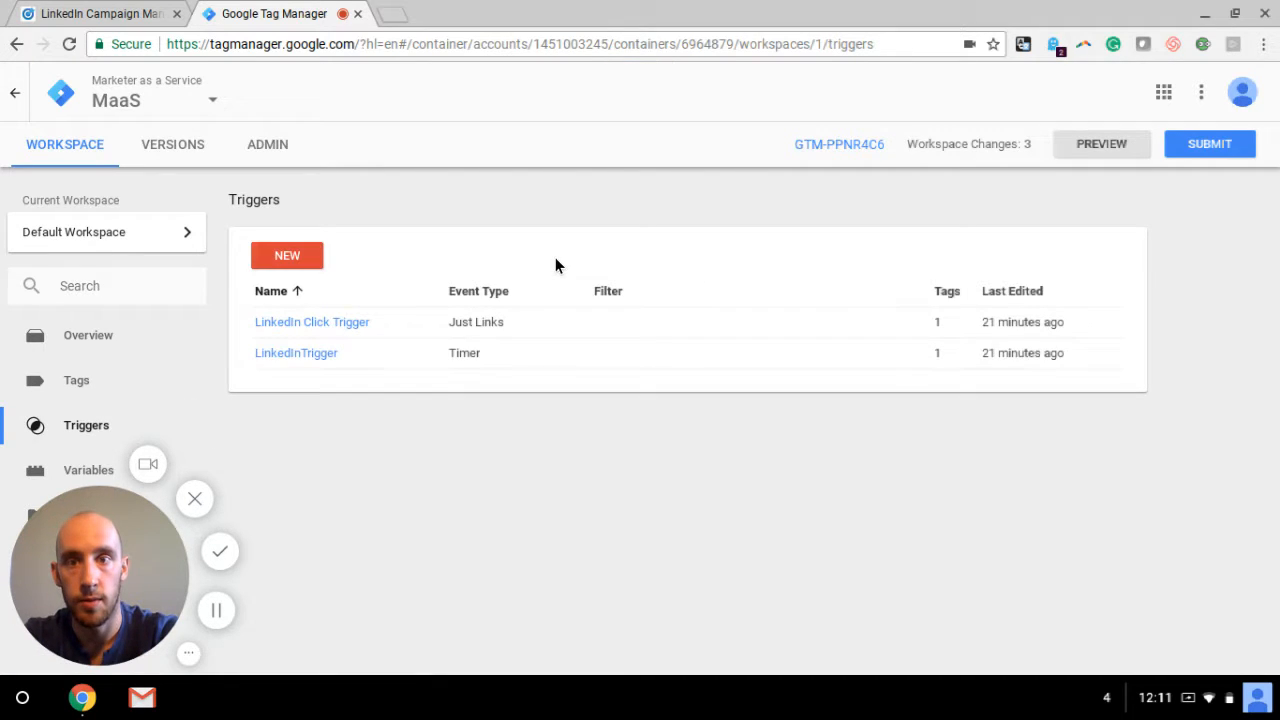
click(316, 356)
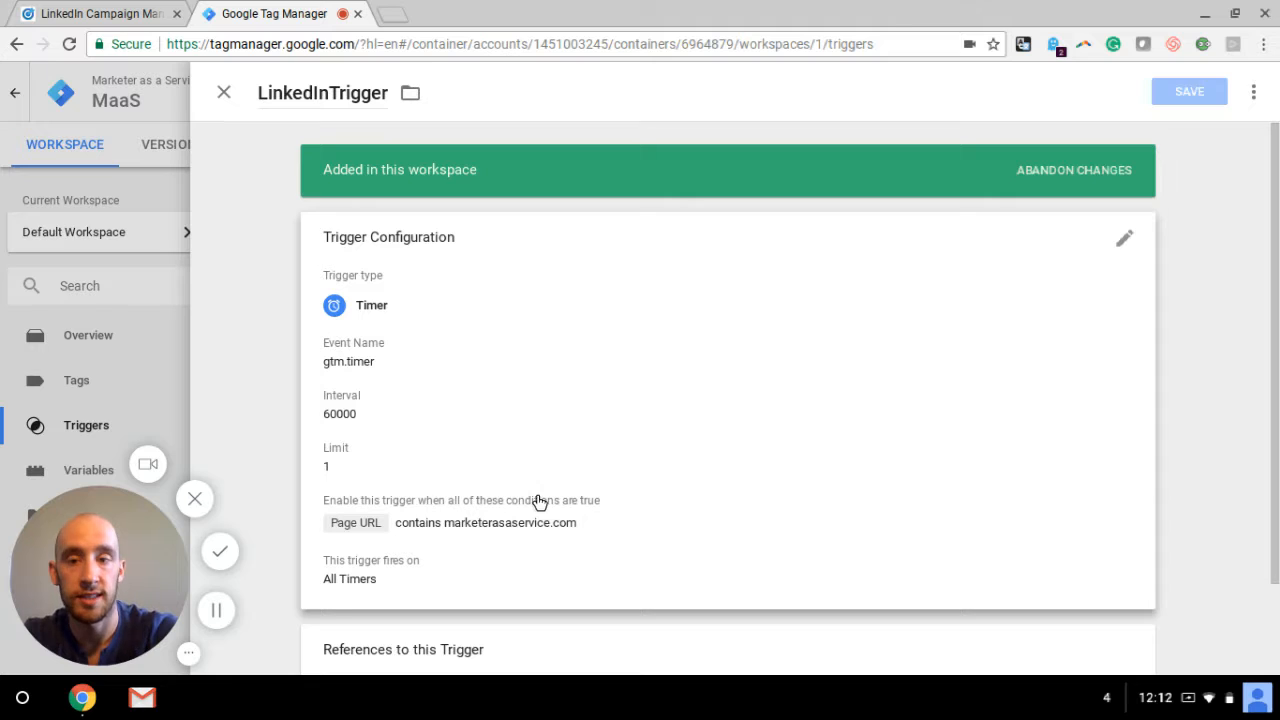
click(224, 98)
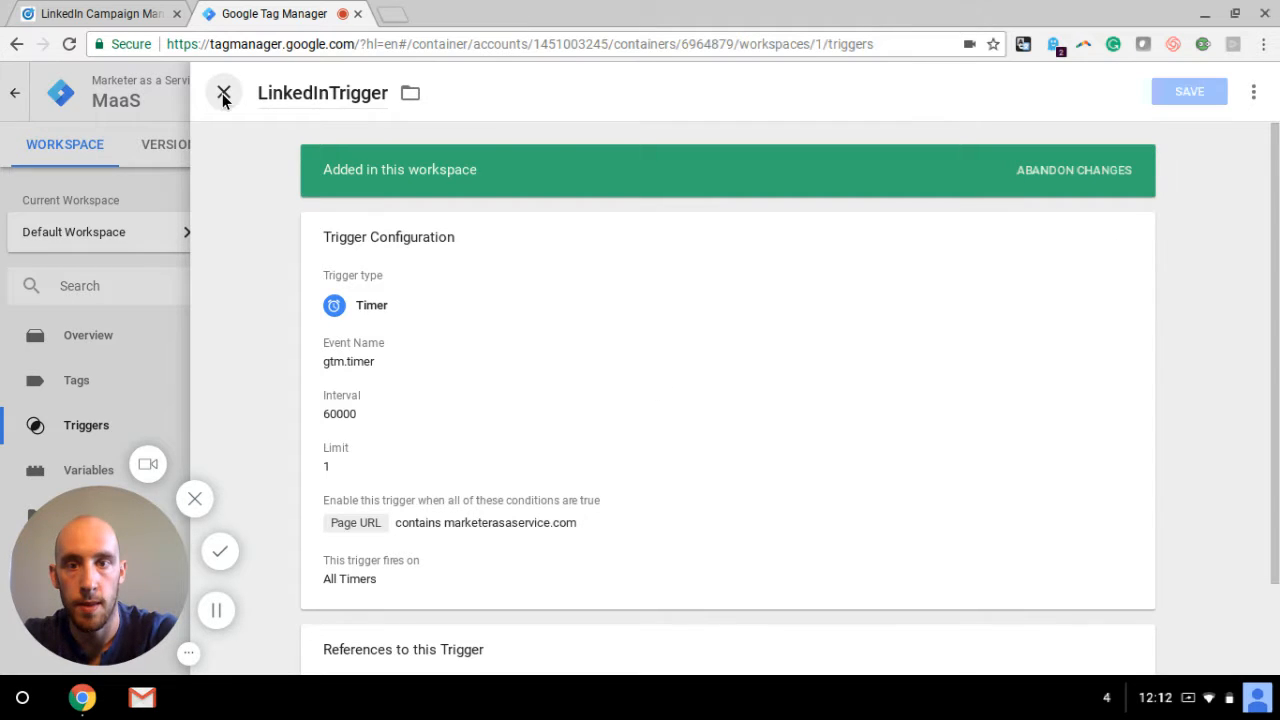
click(224, 93)
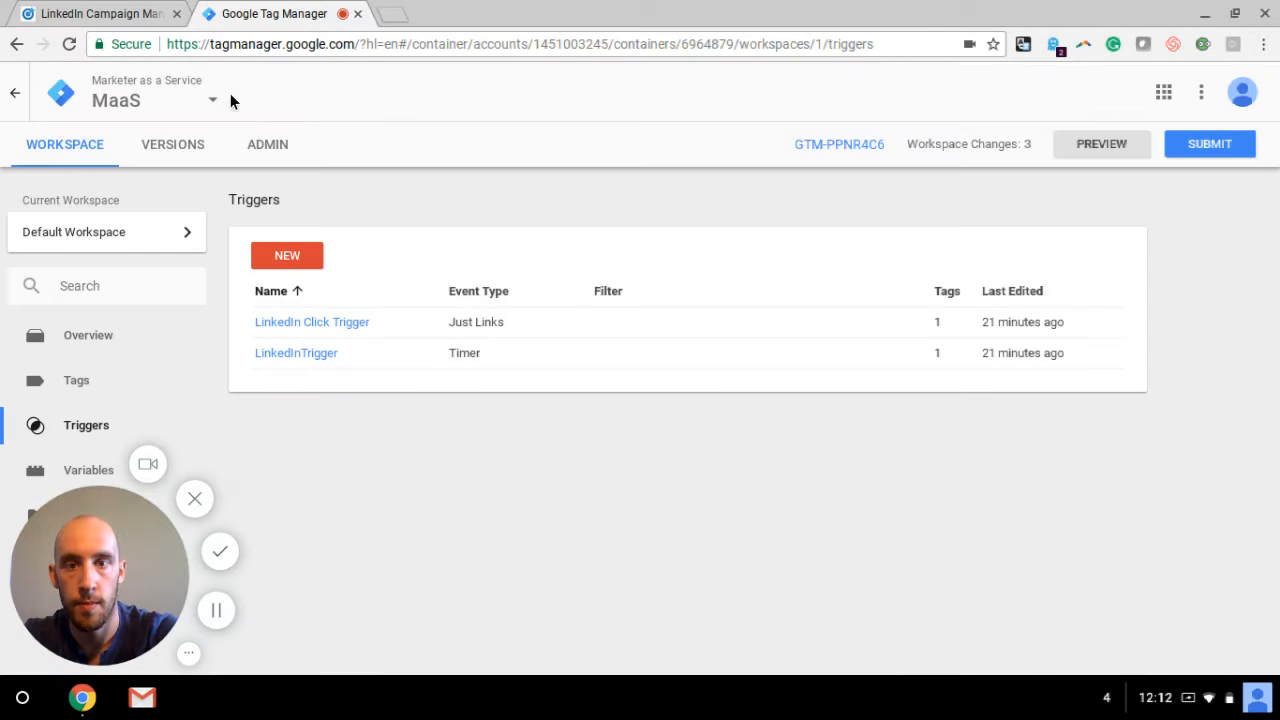
Step: Review the LinkedIn Click Trigger's trigger type, firing rule and tag references, and close it
click(312, 322)
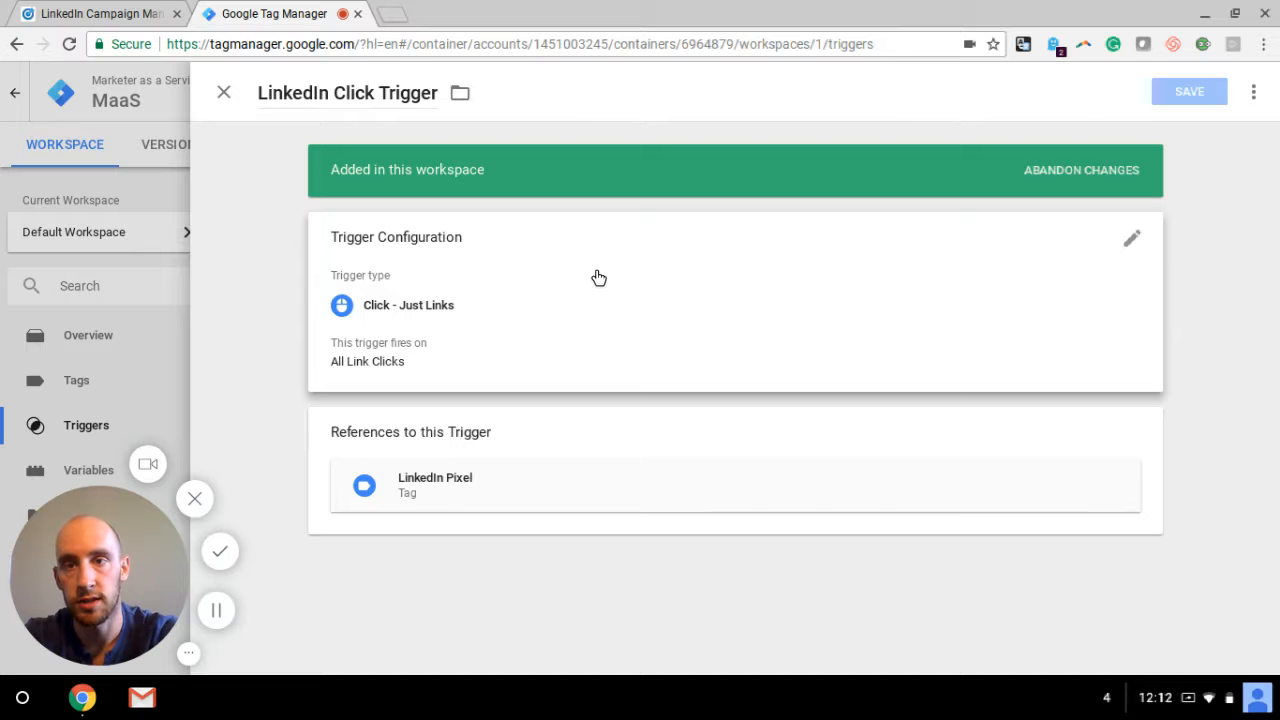
click(224, 92)
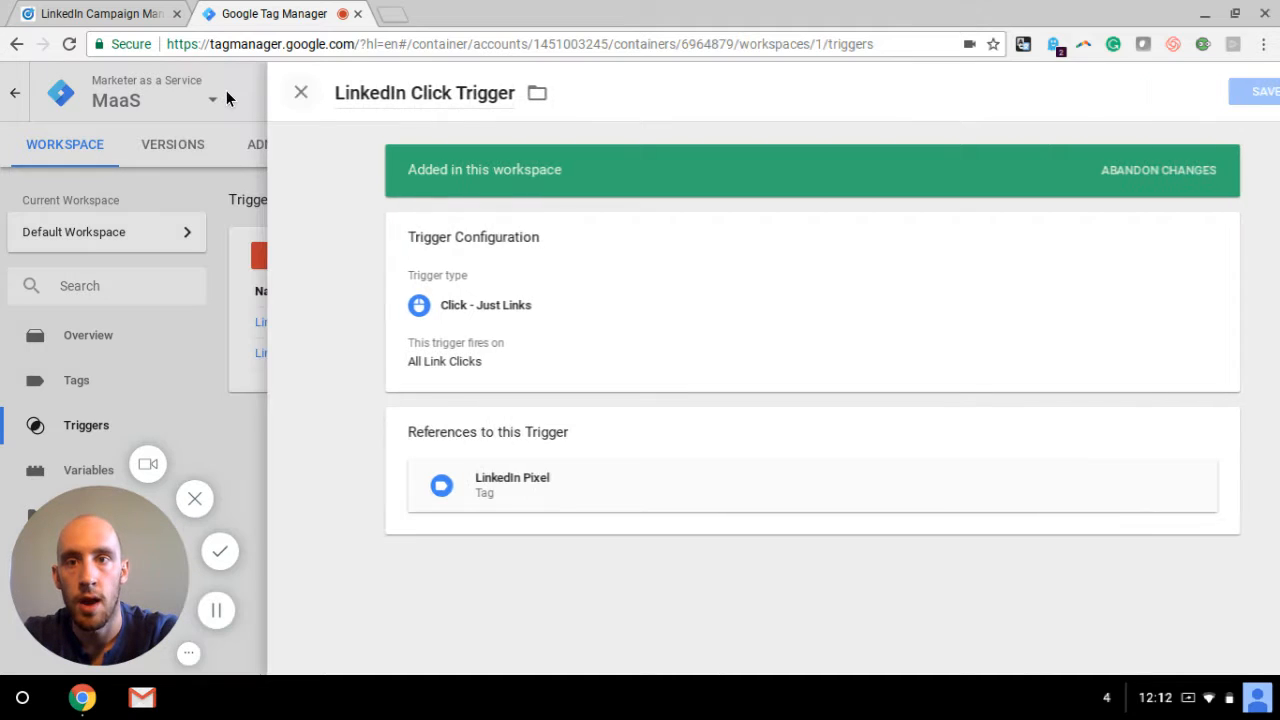
click(226, 90)
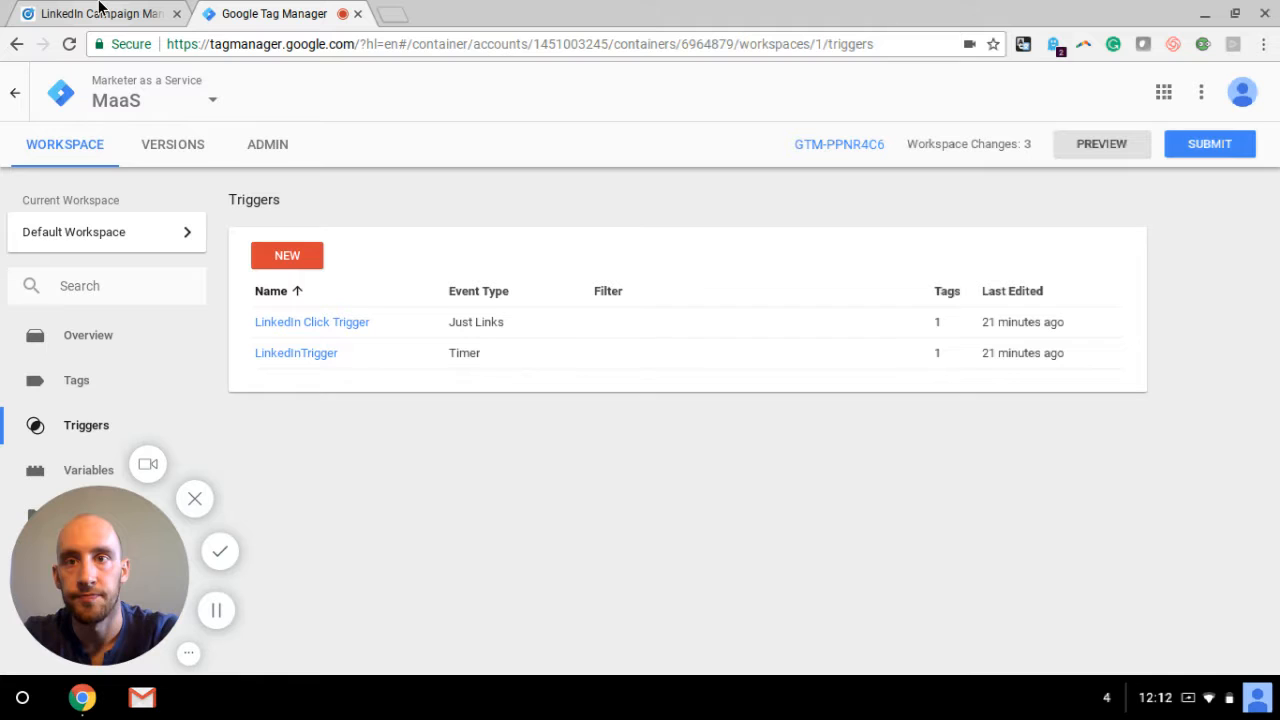
Step: Switch back to LinkedIn Campaign Manager and close the Insight Tag setup dialog
click(98, 13)
click(977, 260)
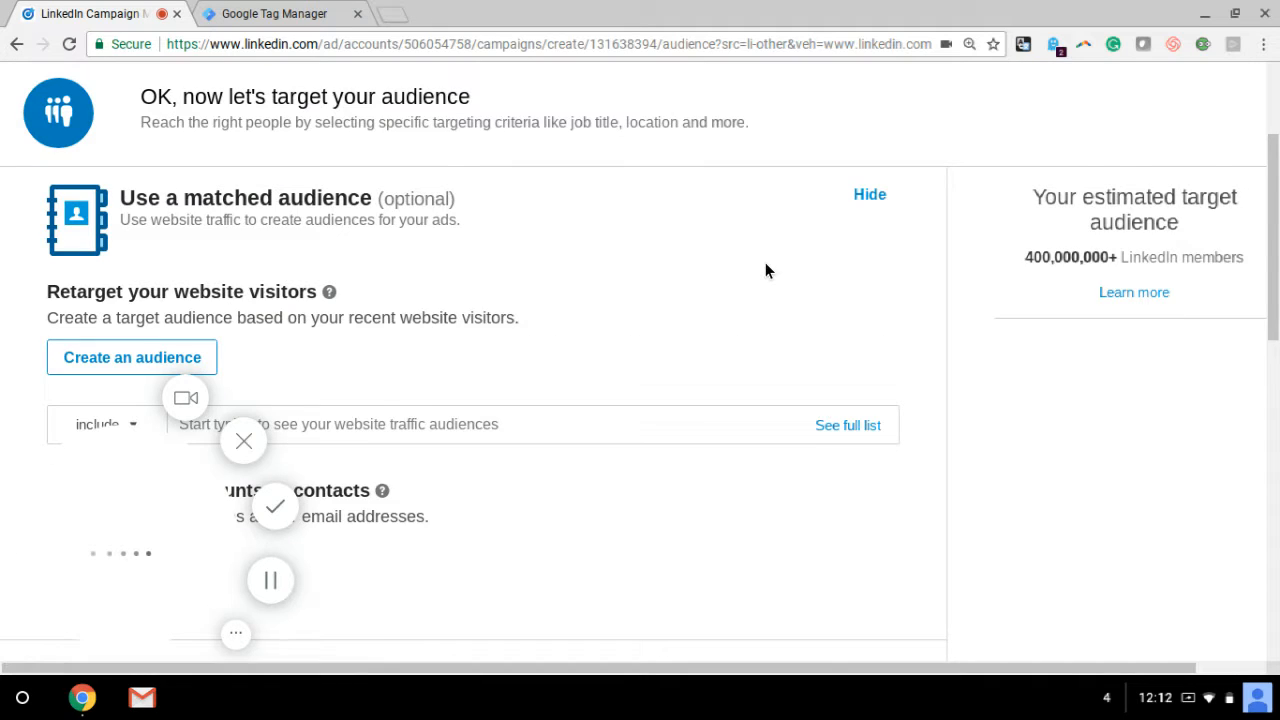
Step: Add company size targeting that includes 501-1000, 1001-5000, 5001-10,000 and 10,001+ employees
scroll(767, 270, down, 1)
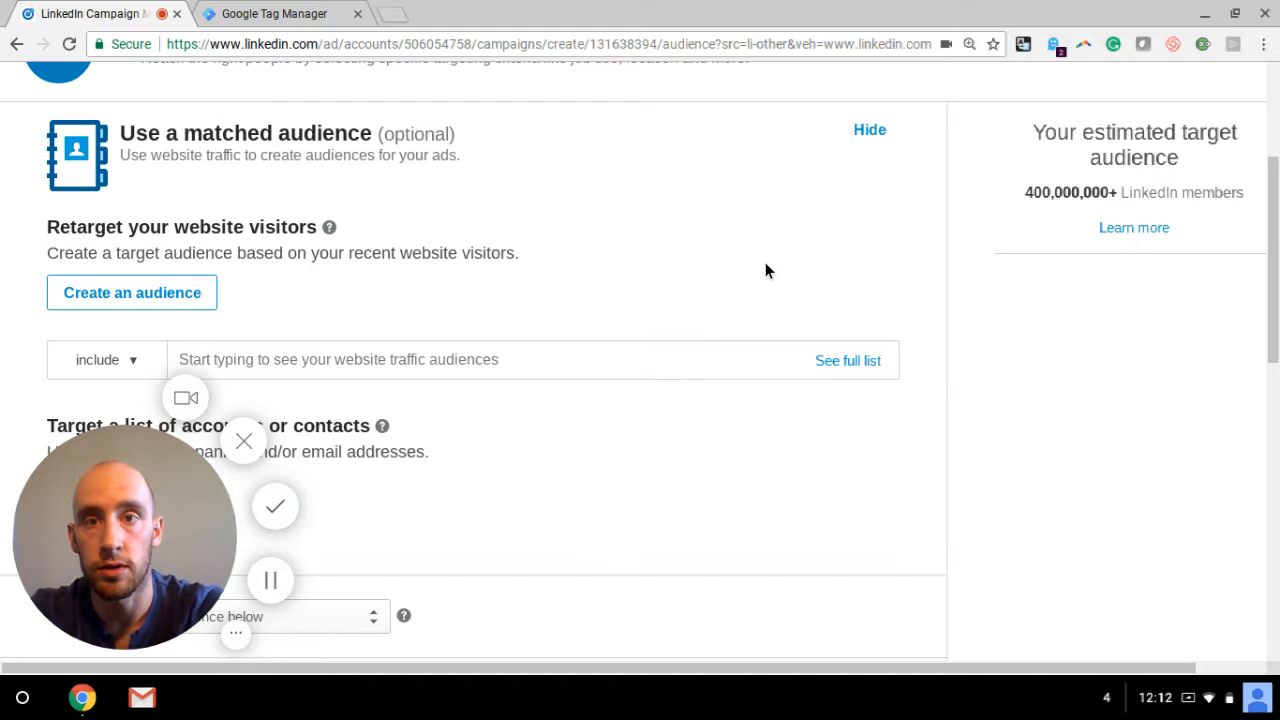
scroll(765, 270, down, 1)
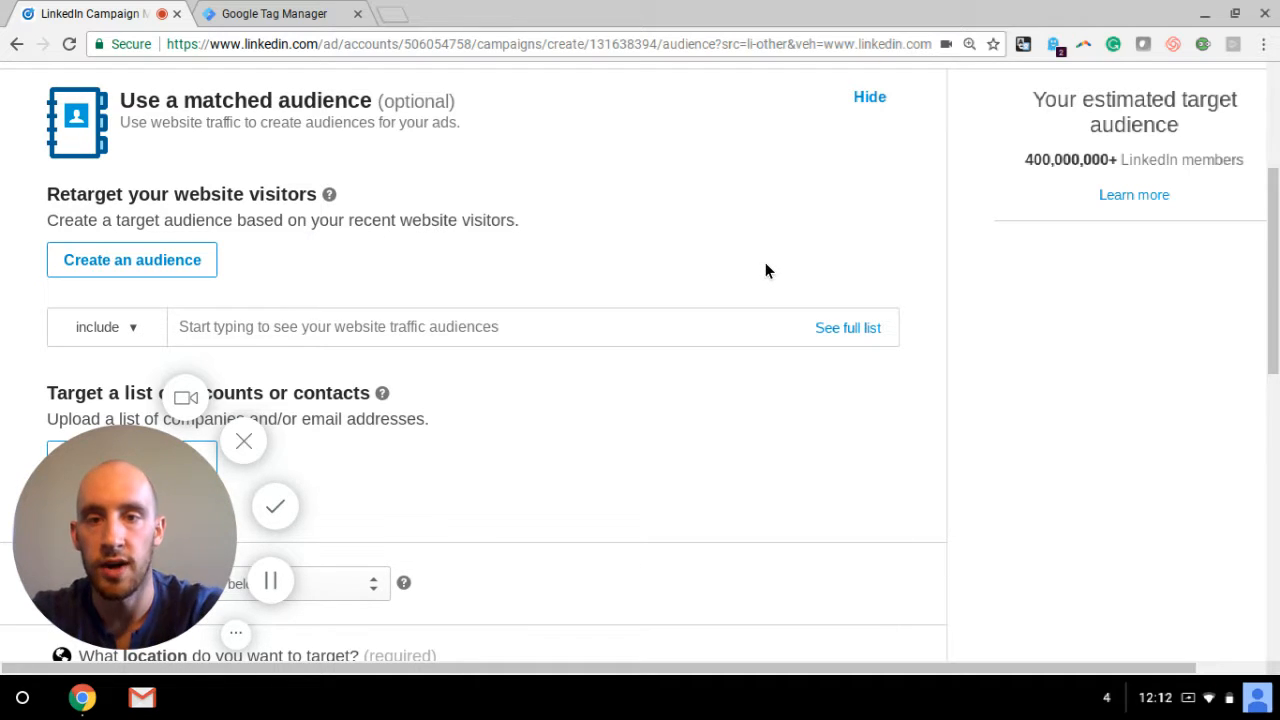
scroll(765, 270, down, 2)
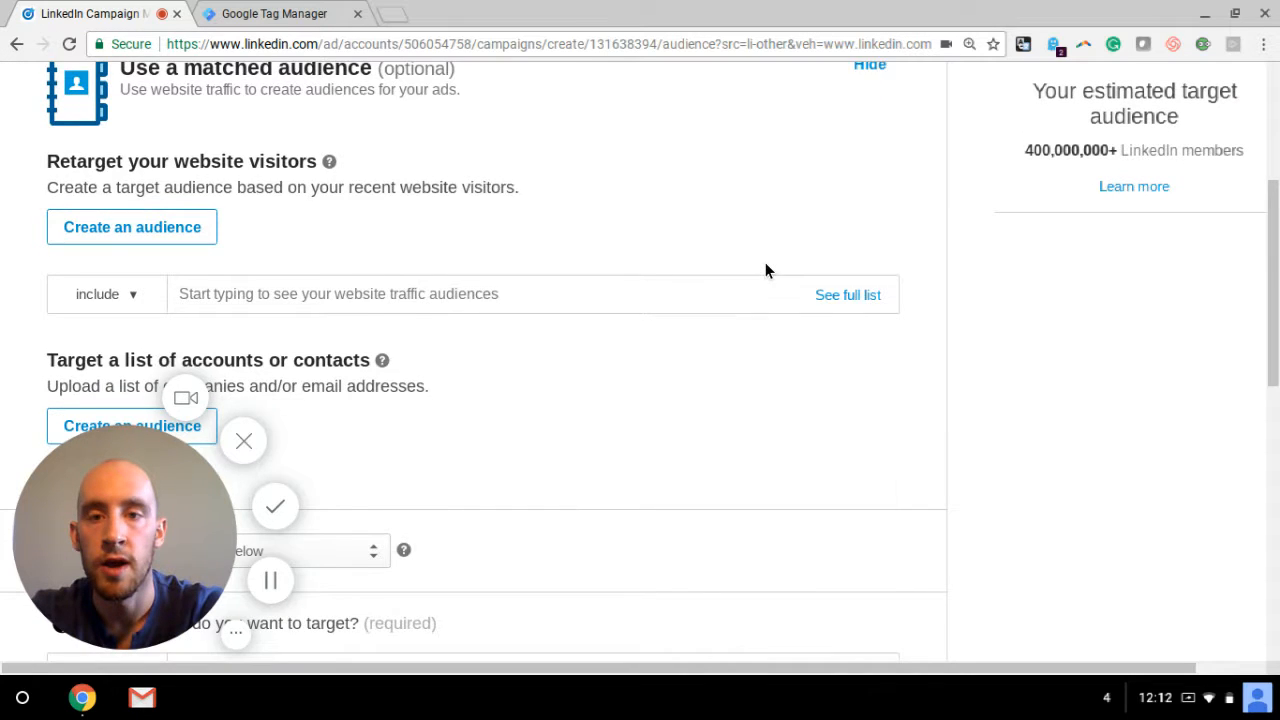
scroll(765, 270, down, 5)
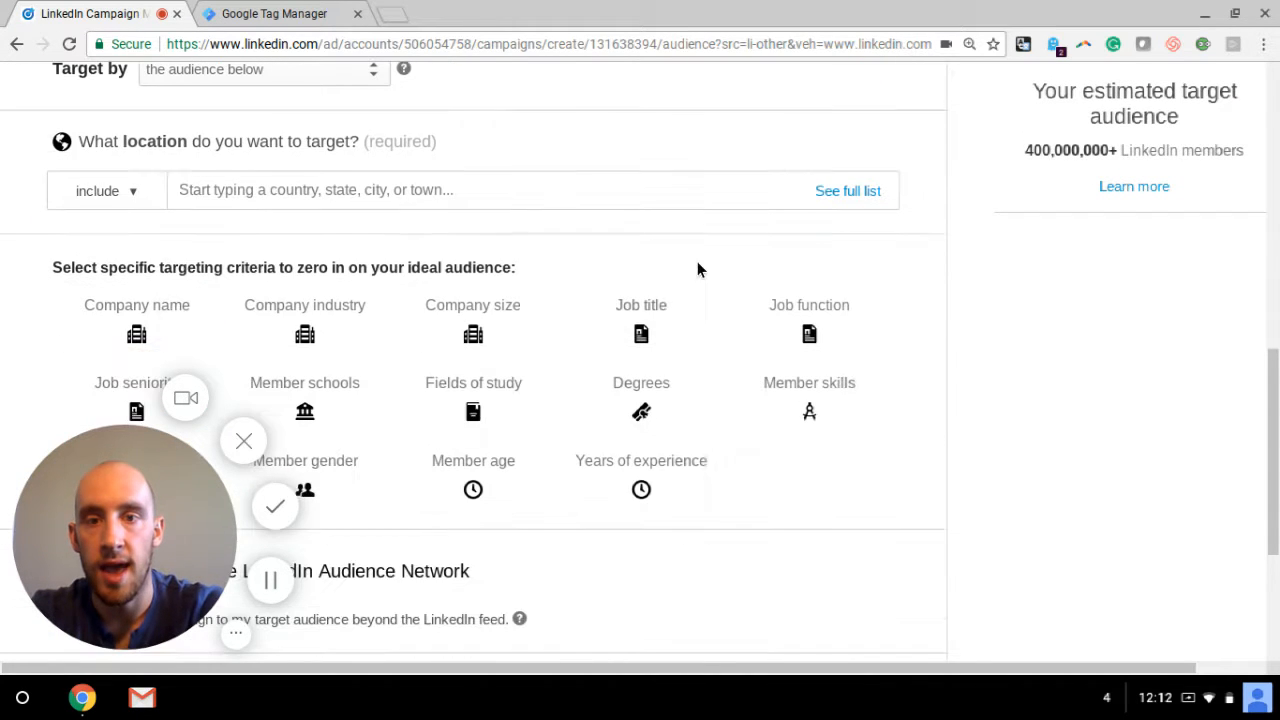
scroll(697, 269, down, 1)
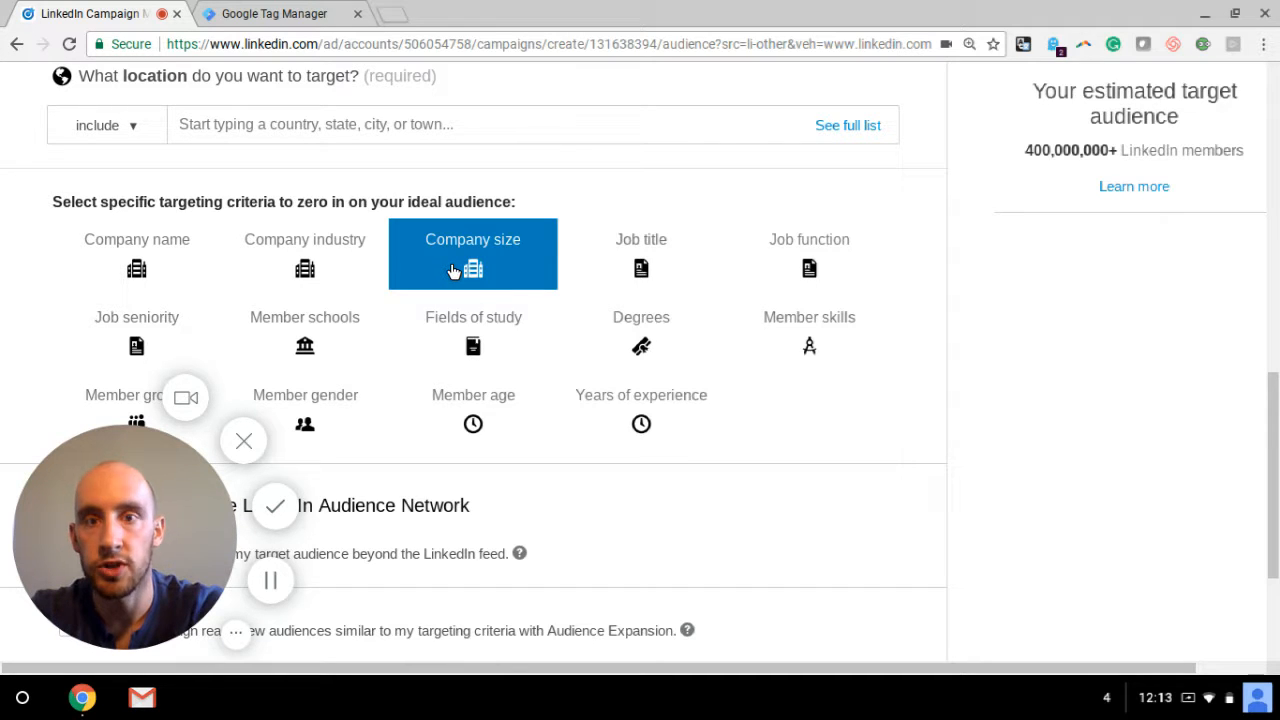
click(477, 266)
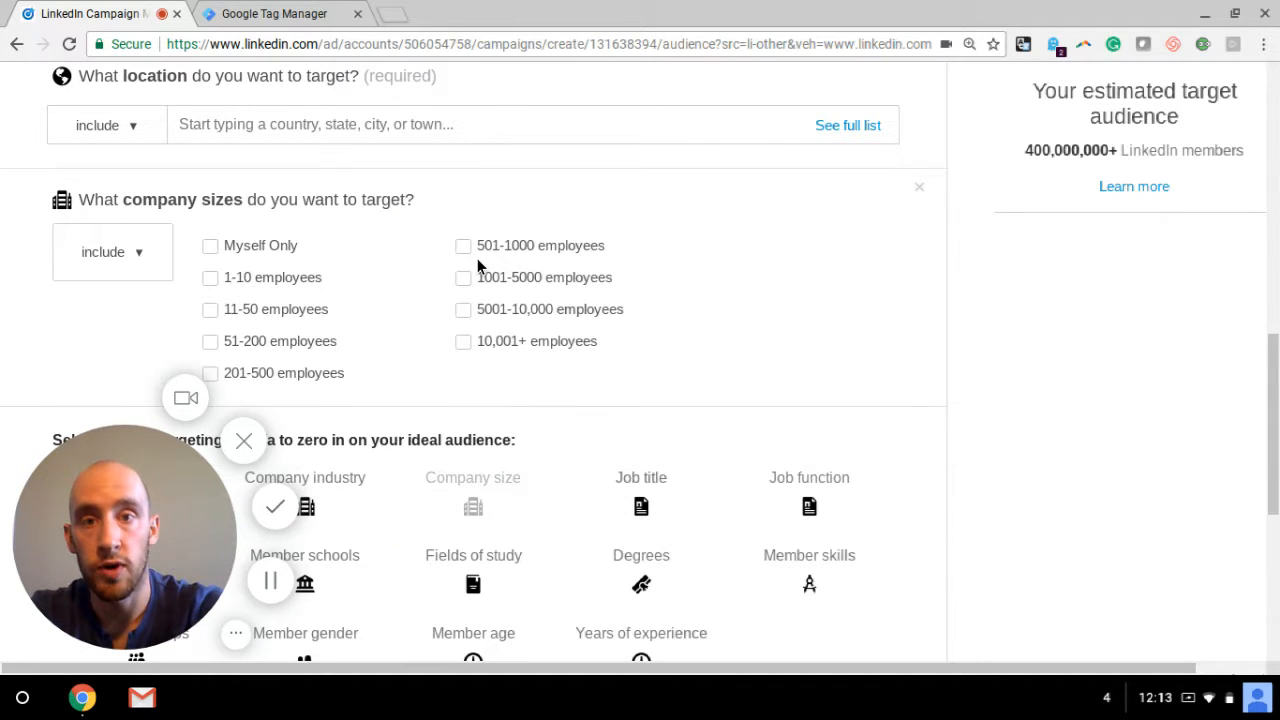
scroll(434, 273, down, 1)
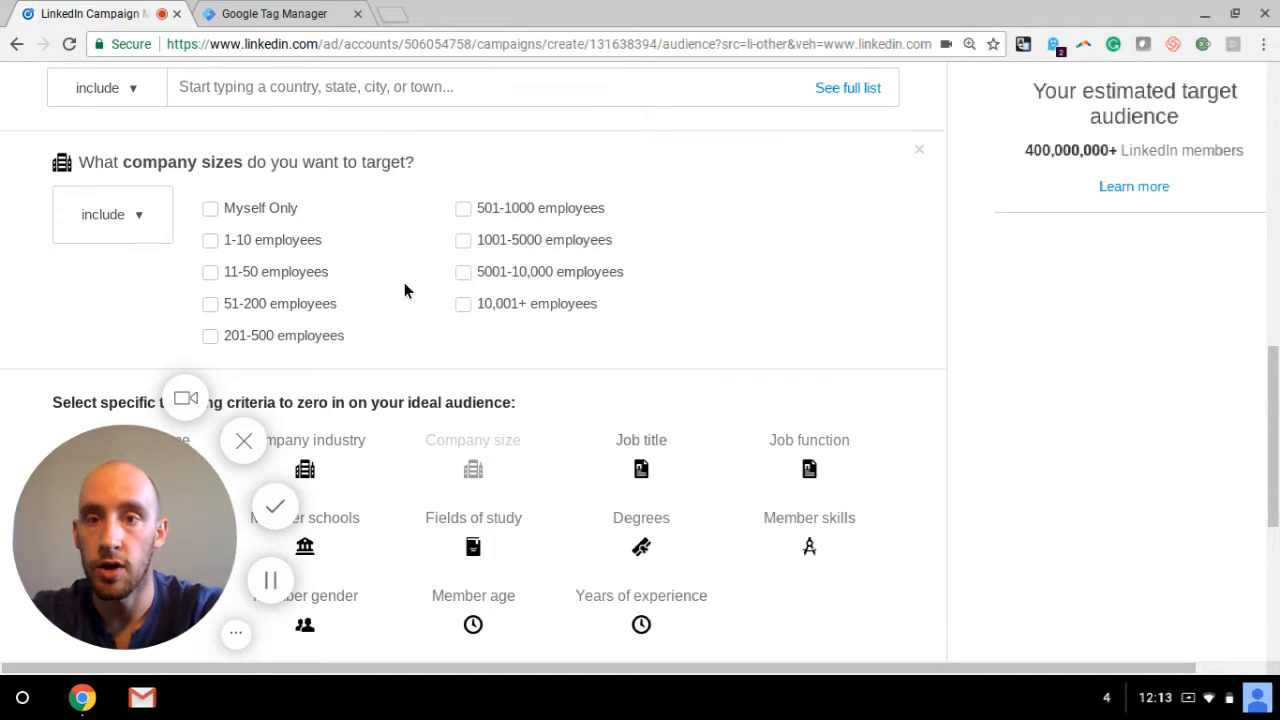
click(463, 208)
click(464, 245)
click(463, 272)
click(463, 304)
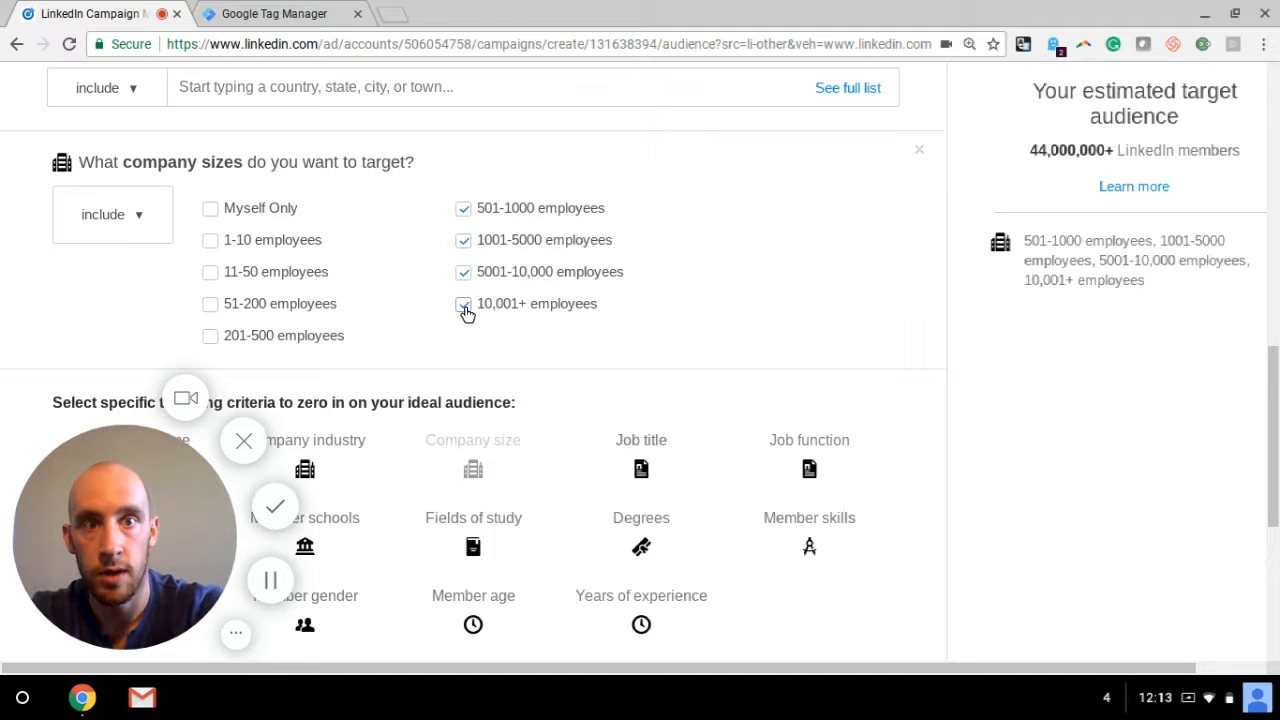
Step: Add job function as a targeting criterion and include Marketing
scroll(705, 316, down, 1)
scroll(666, 314, down, 3)
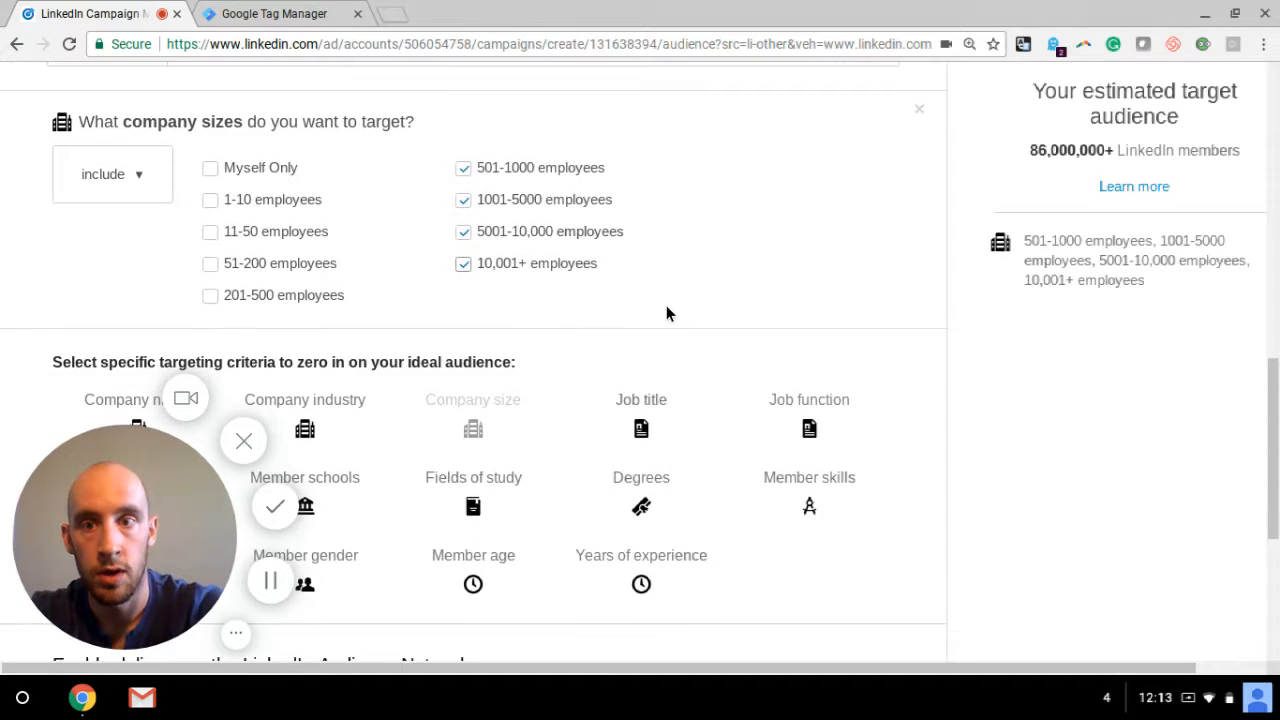
click(797, 320)
click(402, 307)
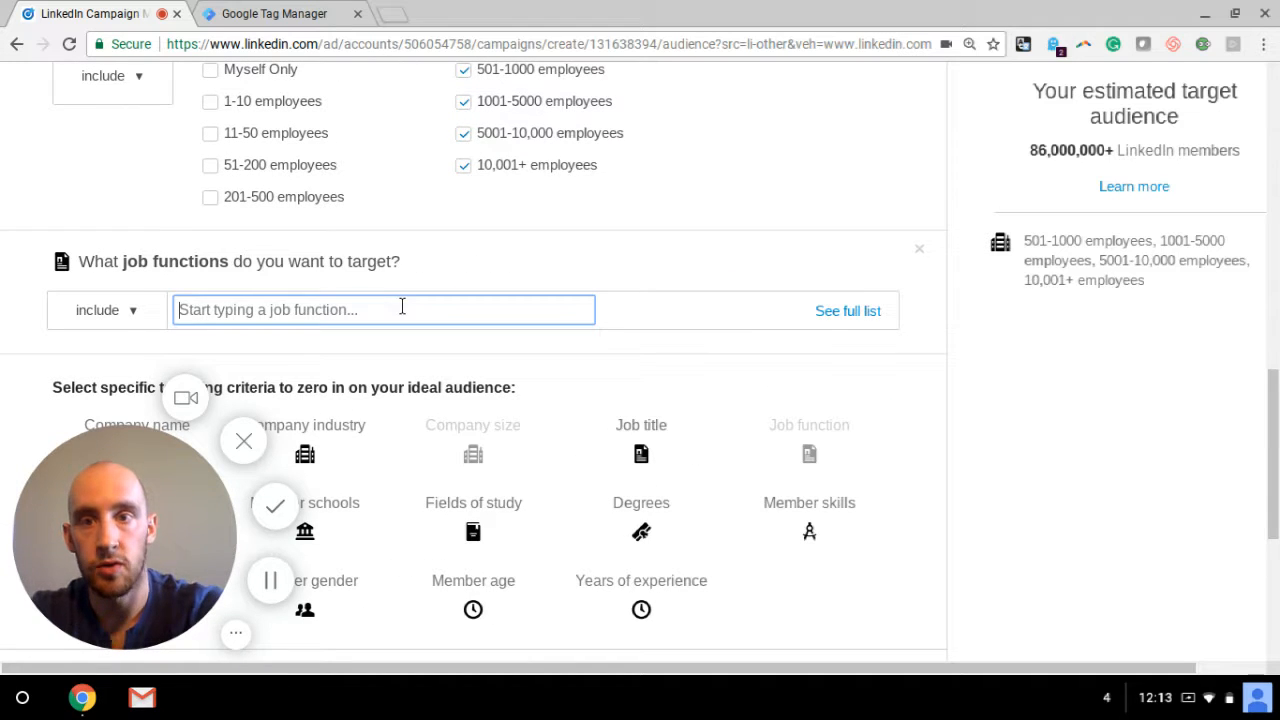
text(marketing)
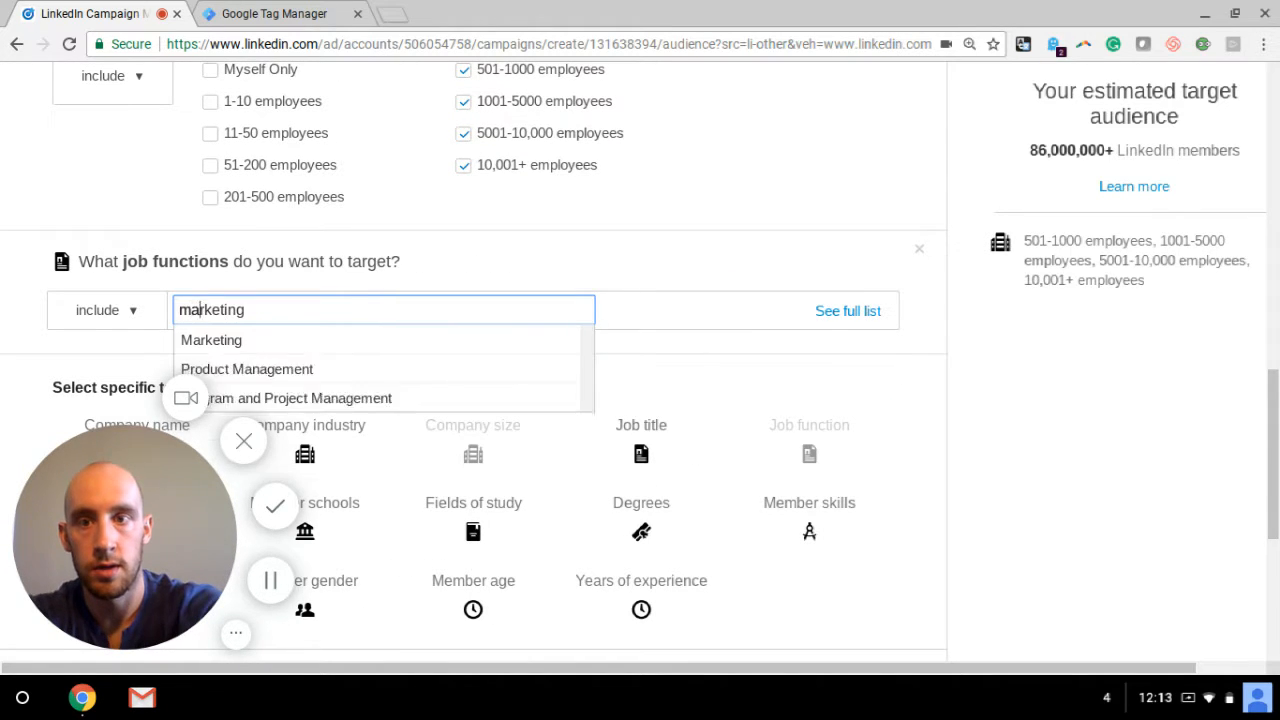
click(364, 336)
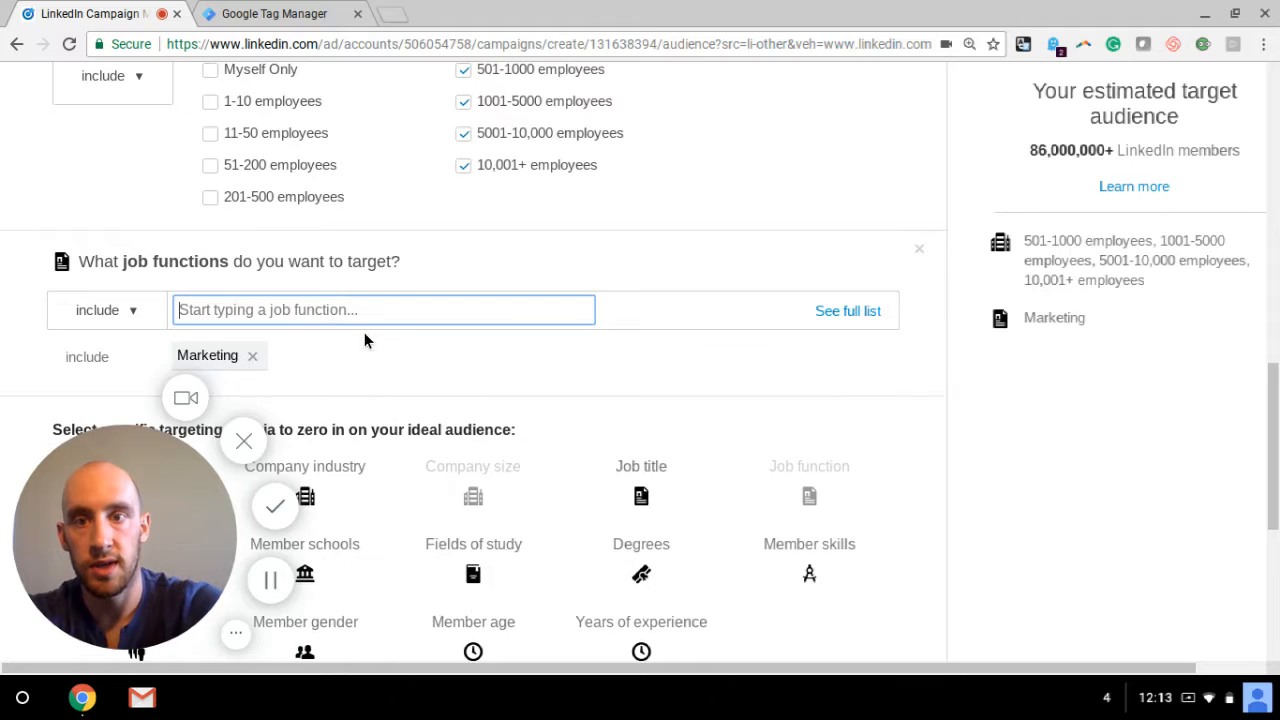
Step: Add years of experience as a targeting criterion and set the range to 5+ years
scroll(729, 389, down, 1)
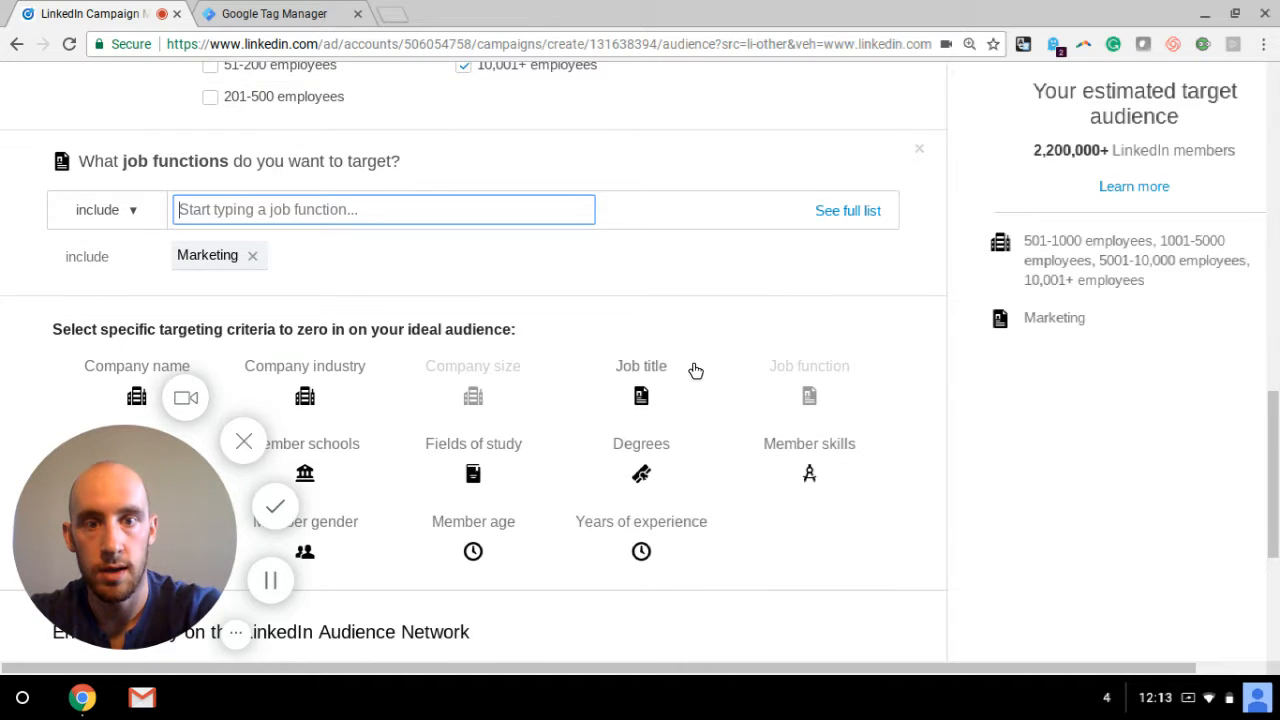
scroll(695, 371, down, 1)
click(648, 478)
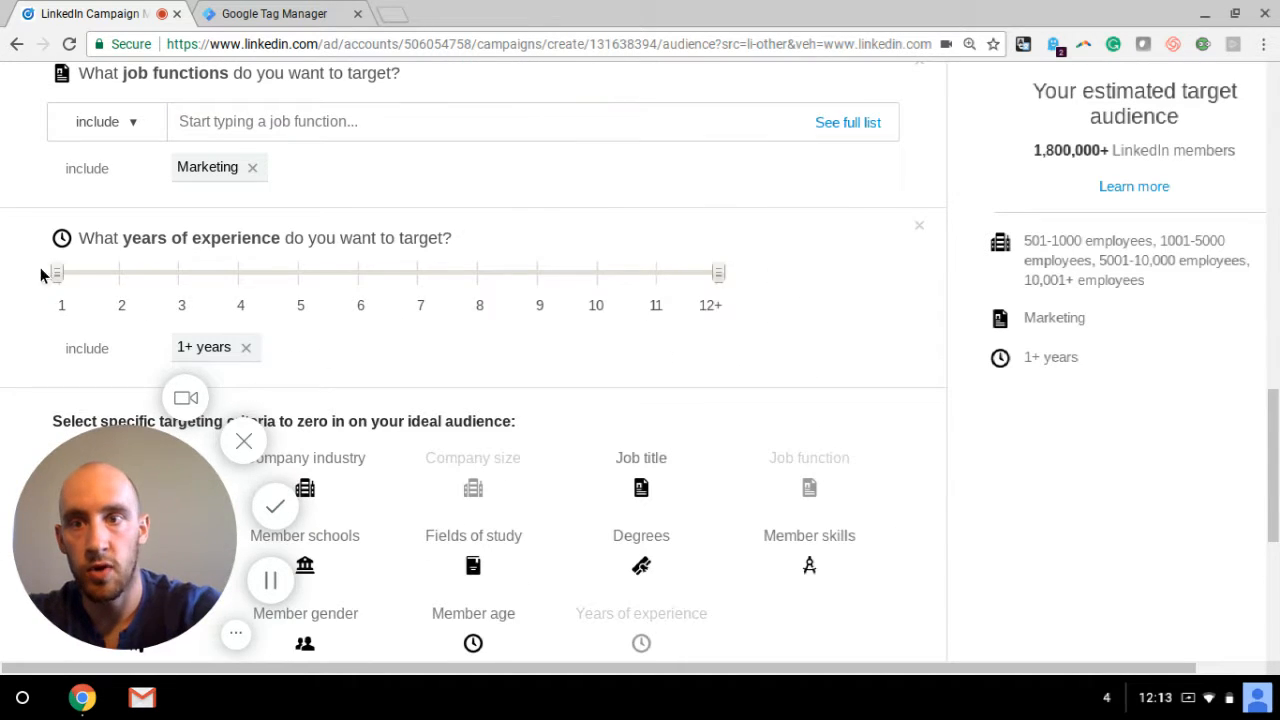
drag(62, 275, 312, 284)
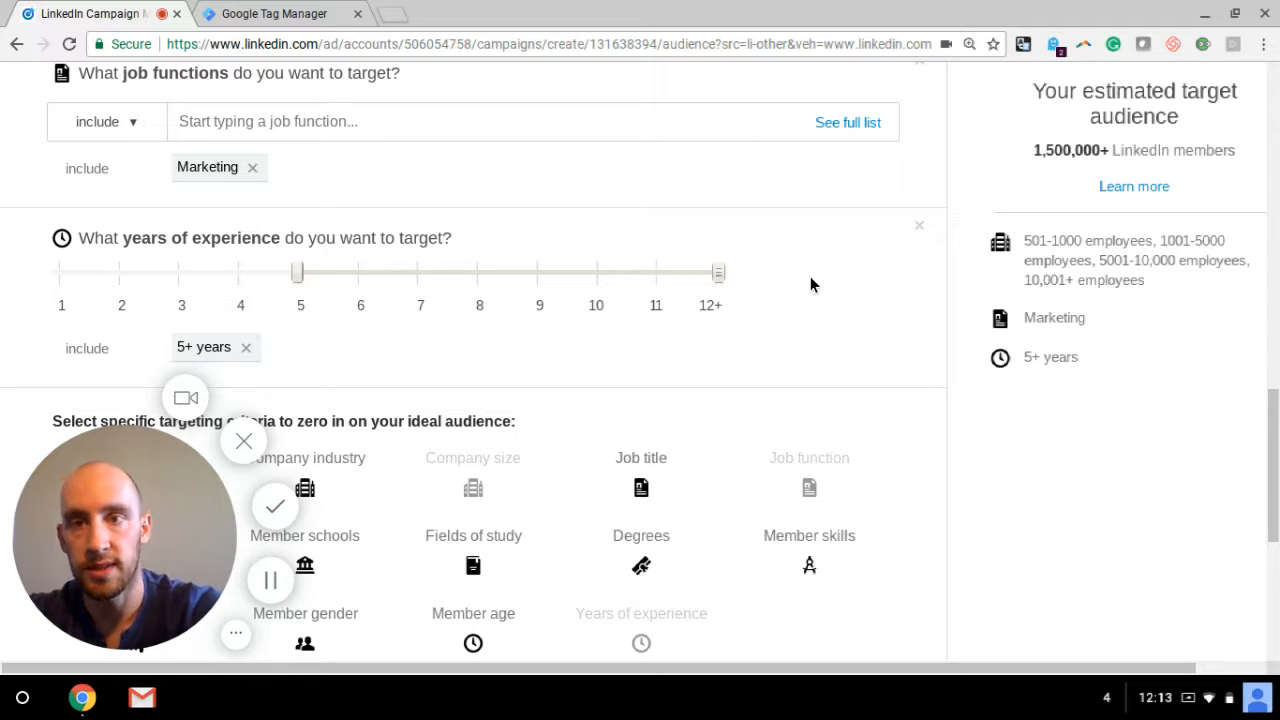
Step: Review the chosen targeting criteria and the LinkedIn Audience Network delivery and Audience Expansion options
scroll(810, 285, down, 1)
scroll(810, 285, down, 1)
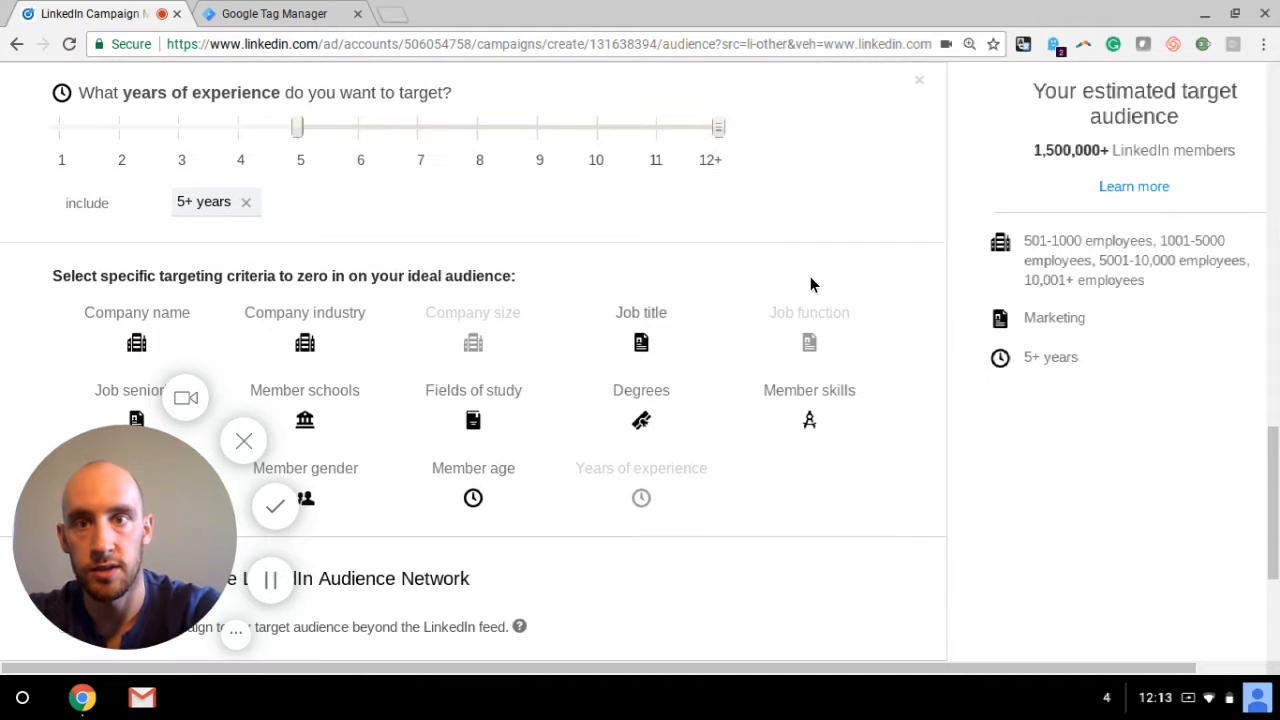
scroll(818, 282, down, 4)
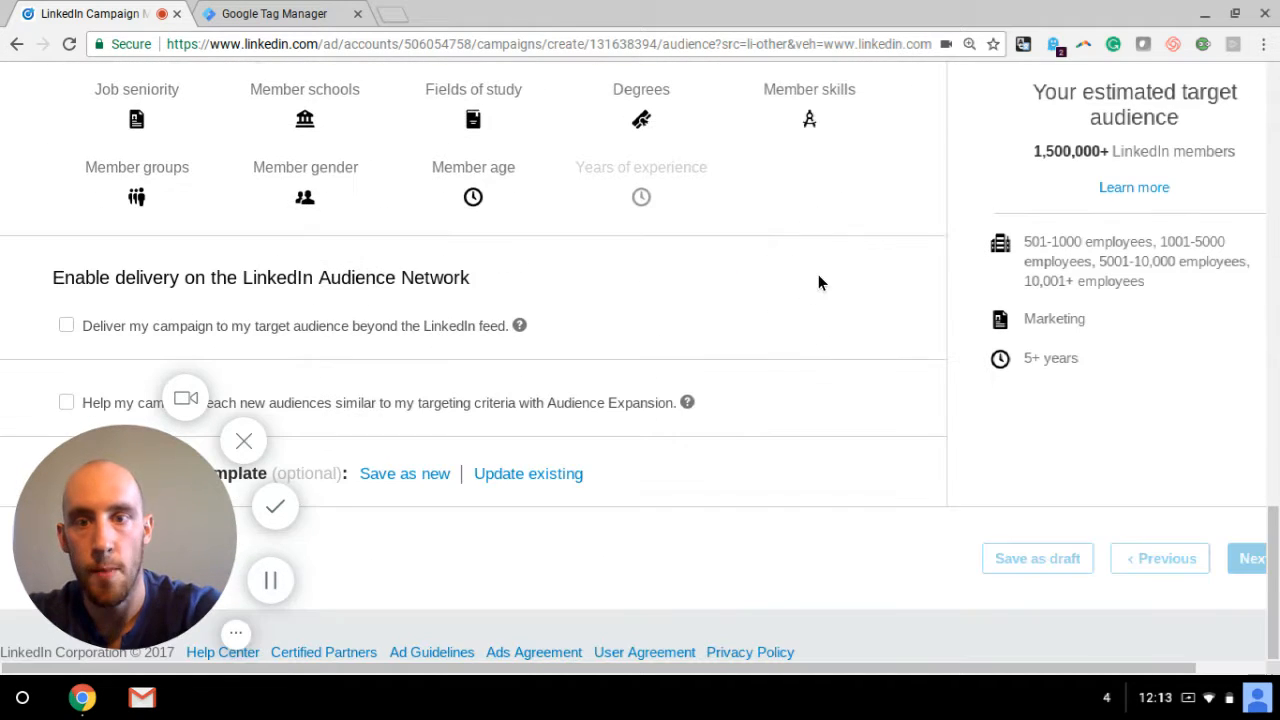
scroll(836, 328, up, 10)
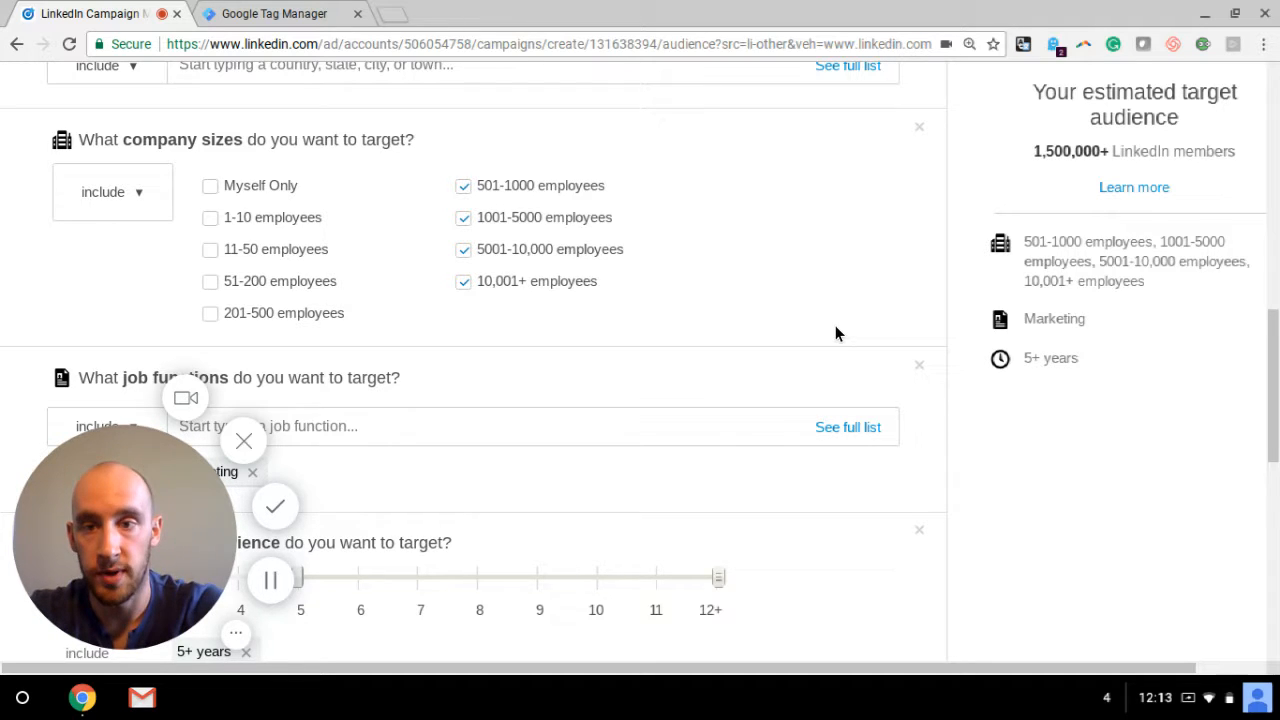
scroll(827, 333, down, 6)
scroll(827, 326, down, 2)
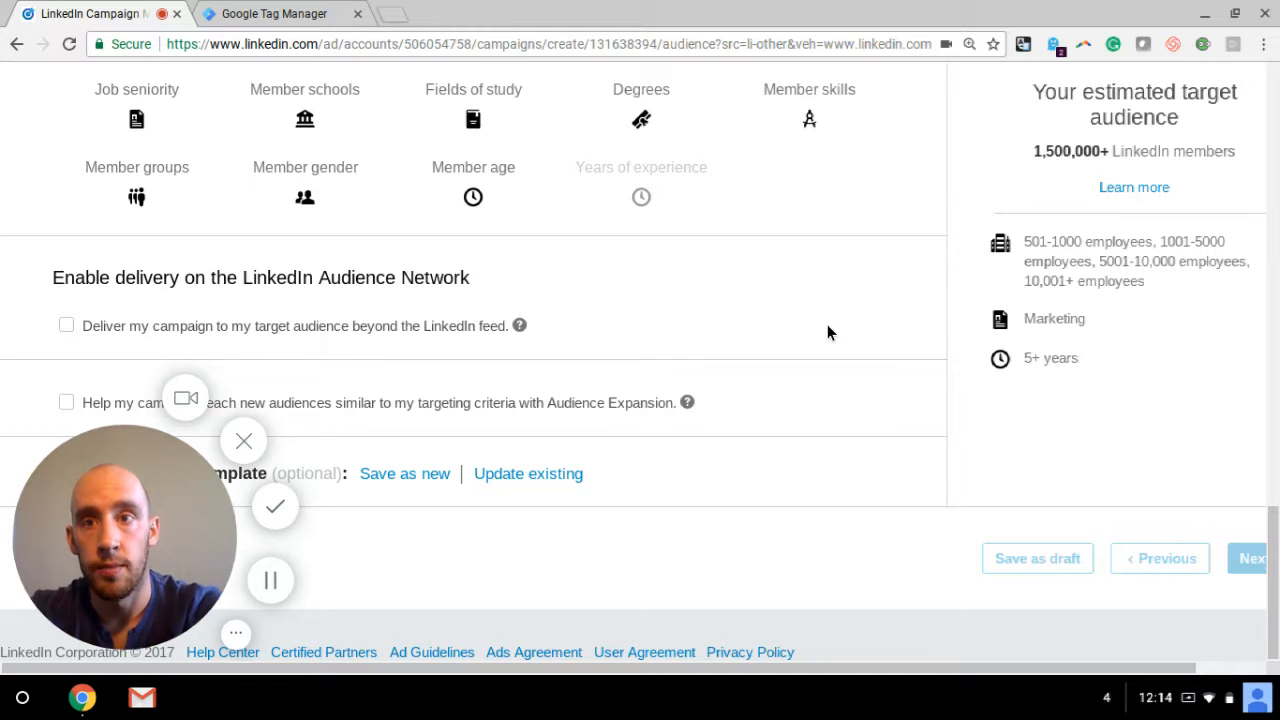
Step: Open the account's conversion tracking setup and continue past the Insight Tag installation to the conversion definition form
scroll(827, 324, up, 15)
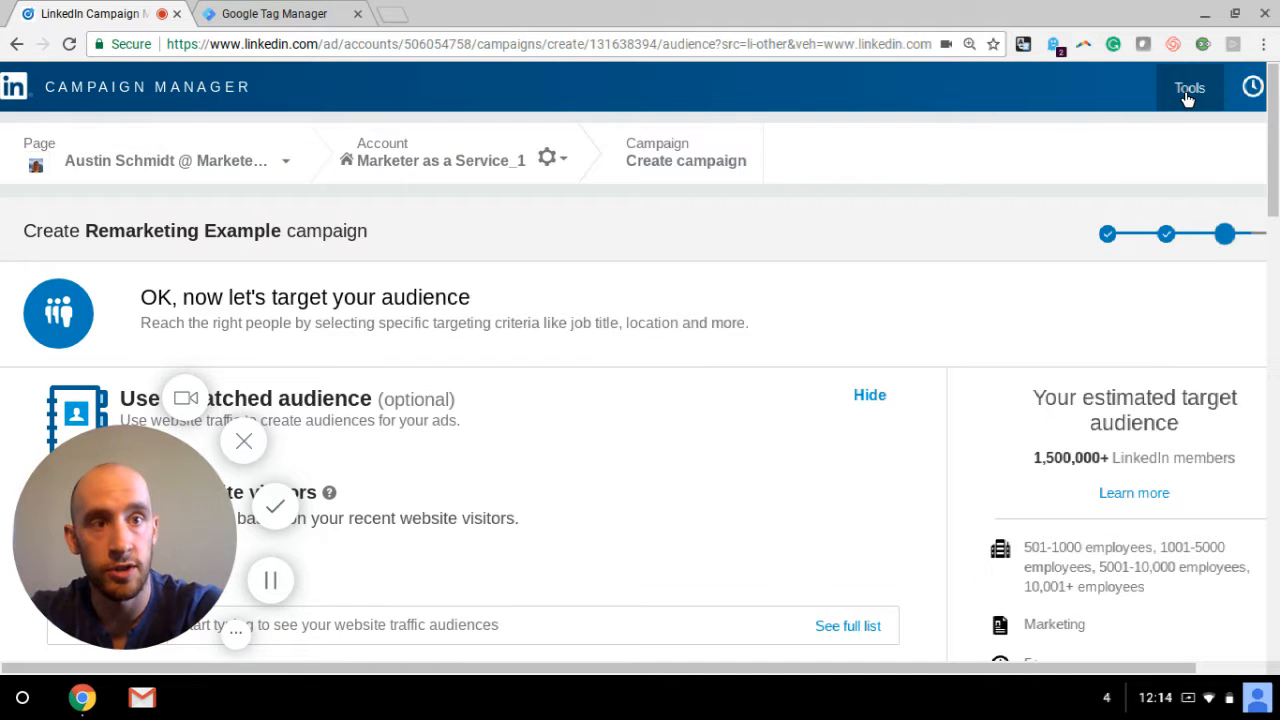
click(1188, 97)
click(1156, 172)
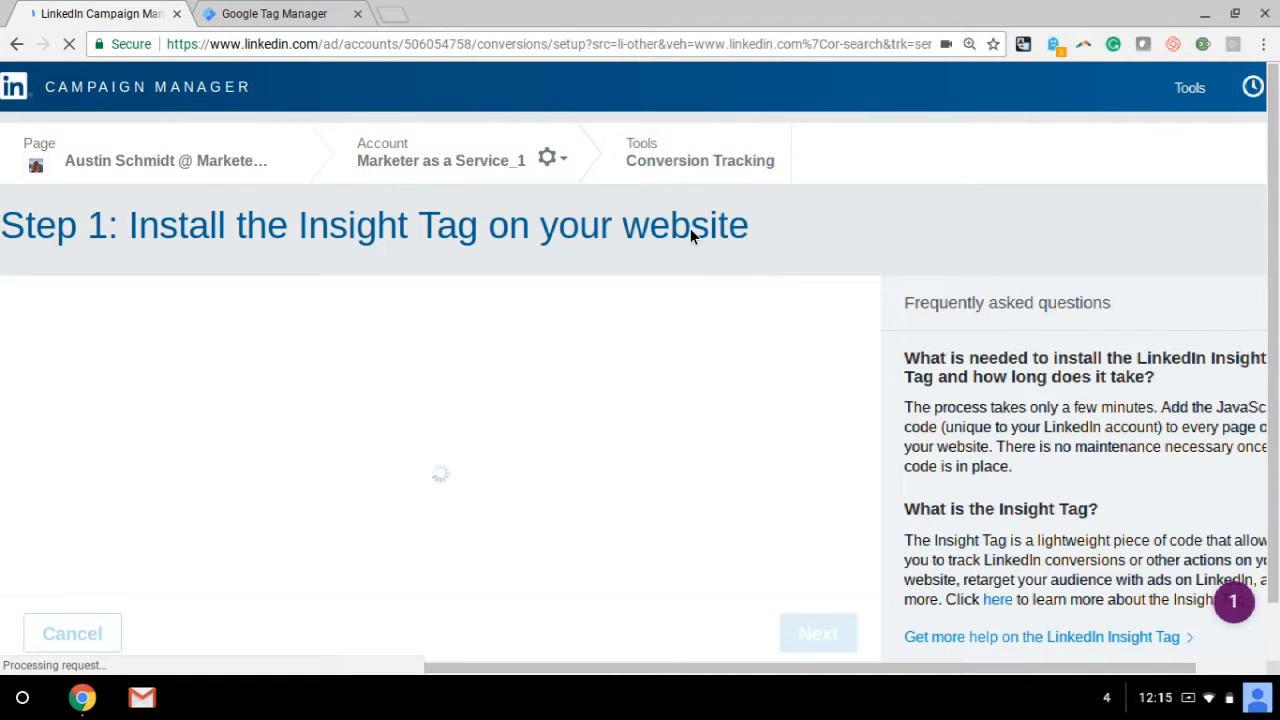
scroll(604, 250, down, 2)
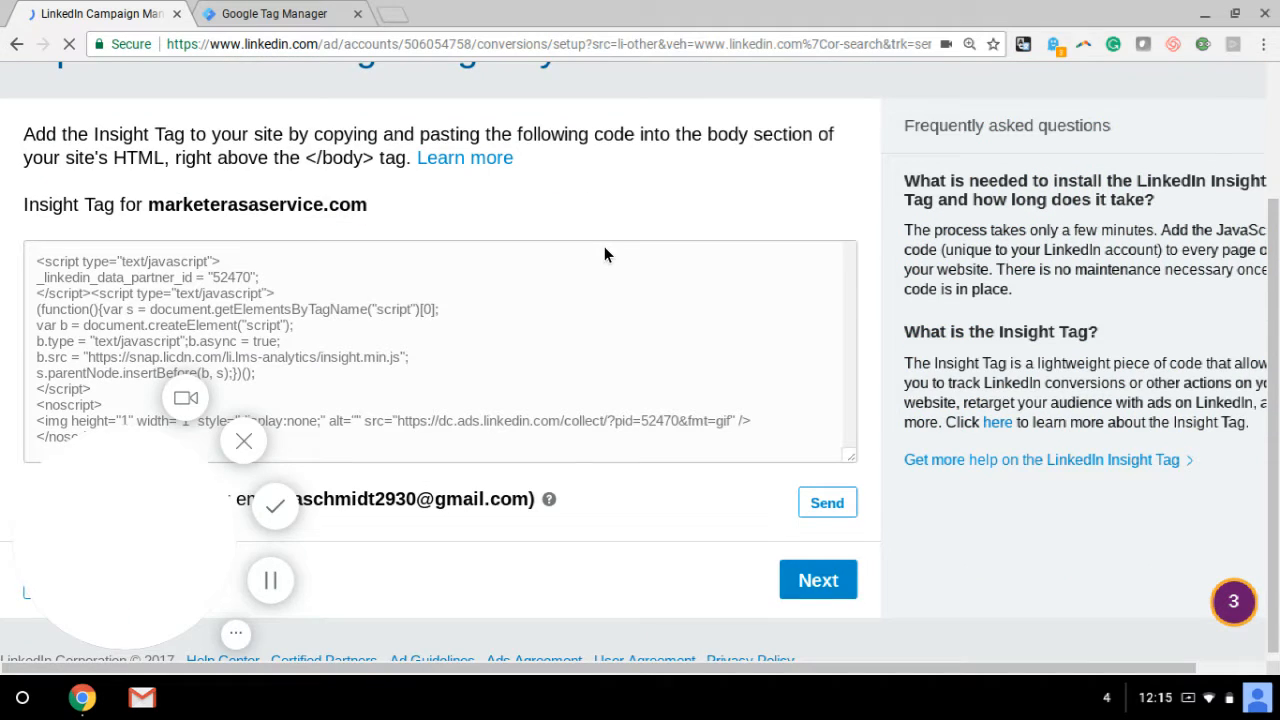
click(805, 562)
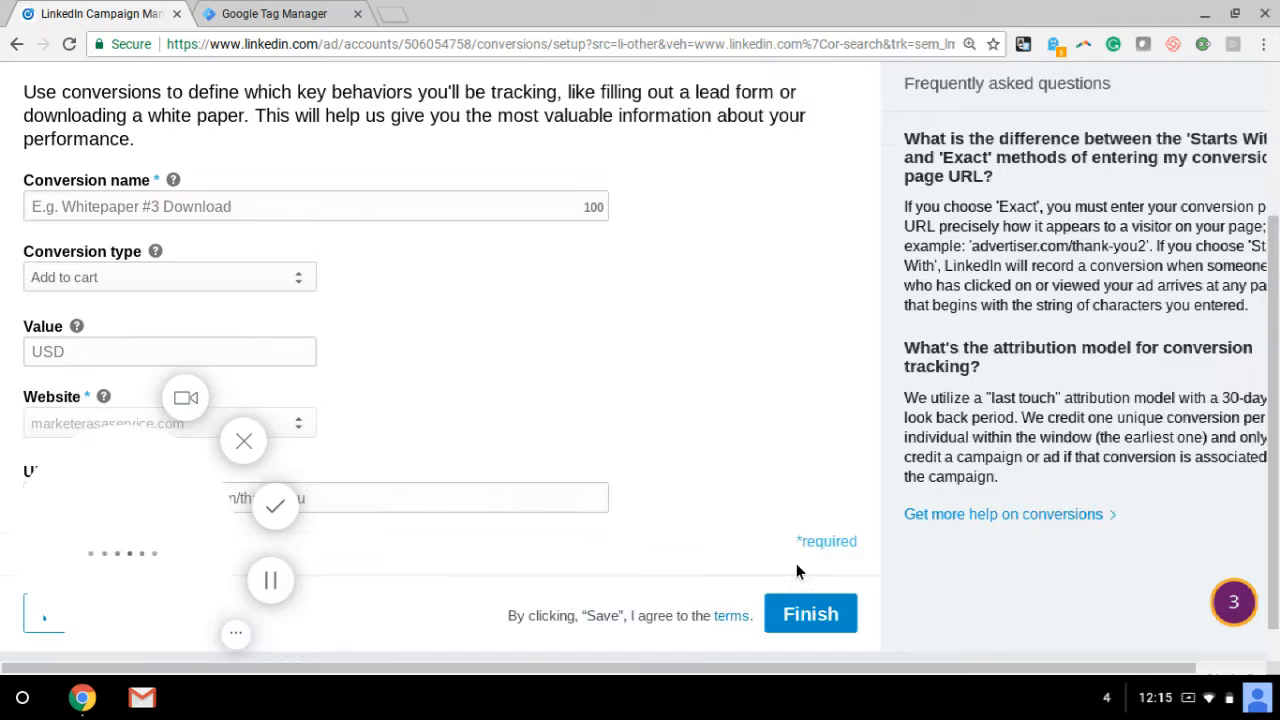
Step: Name the conversion Example and set its conversion type to Purchase
scroll(505, 342, down, 1)
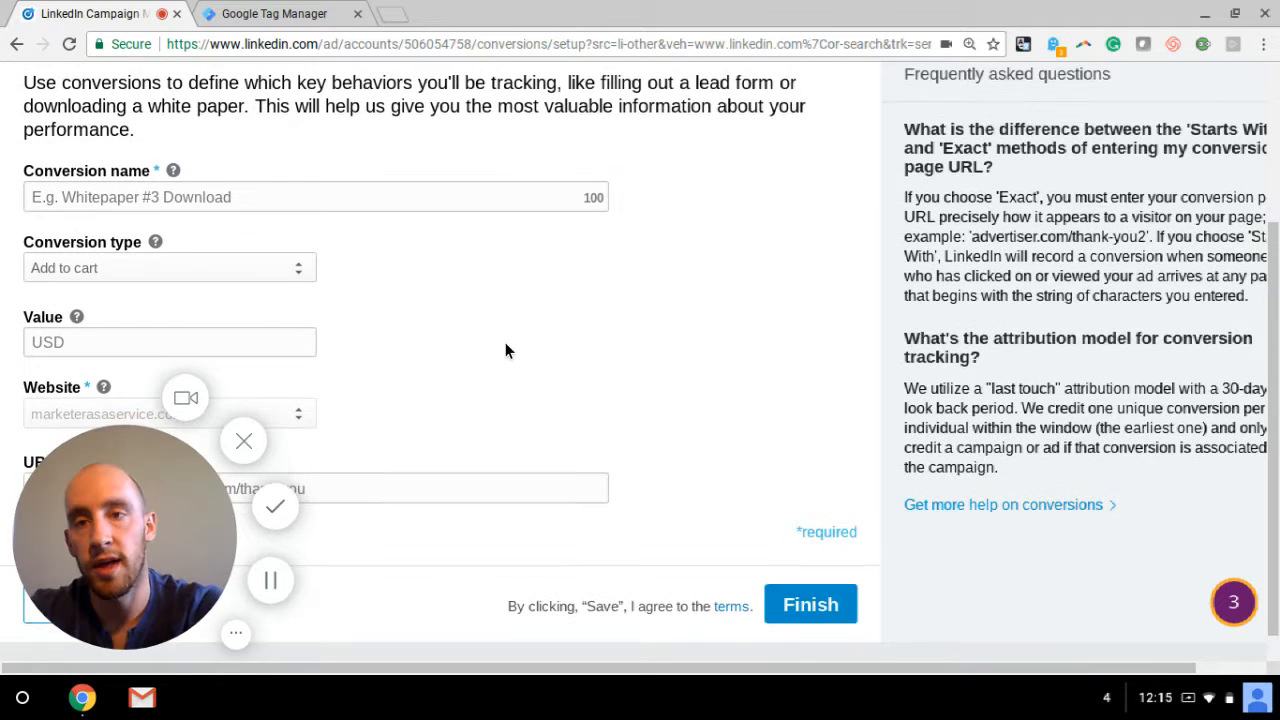
click(263, 171)
text(Example)
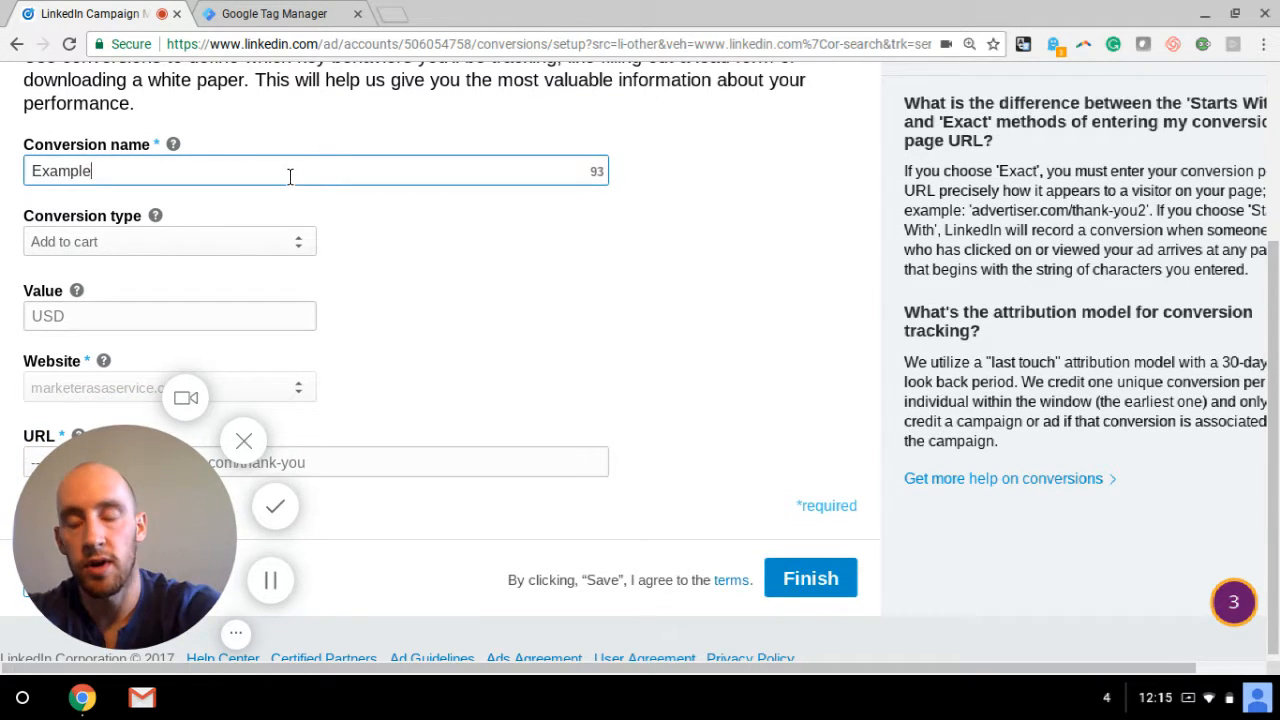
scroll(357, 225, down, 1)
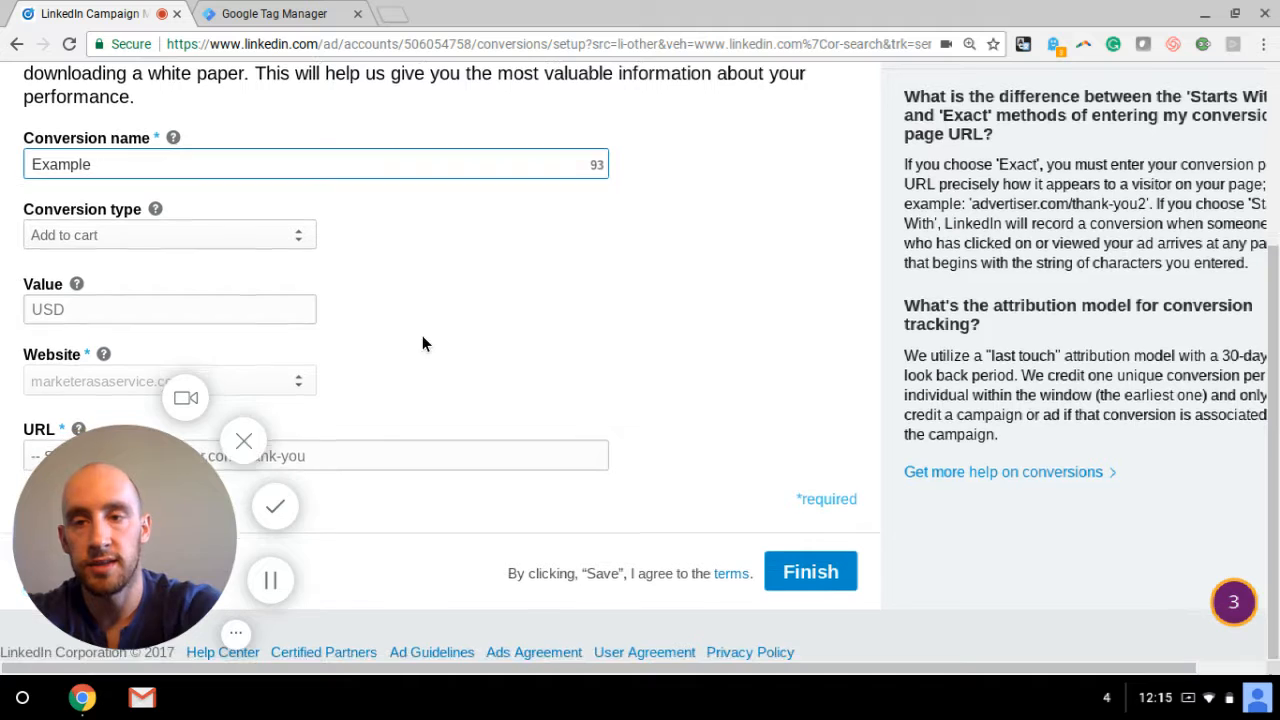
click(343, 452)
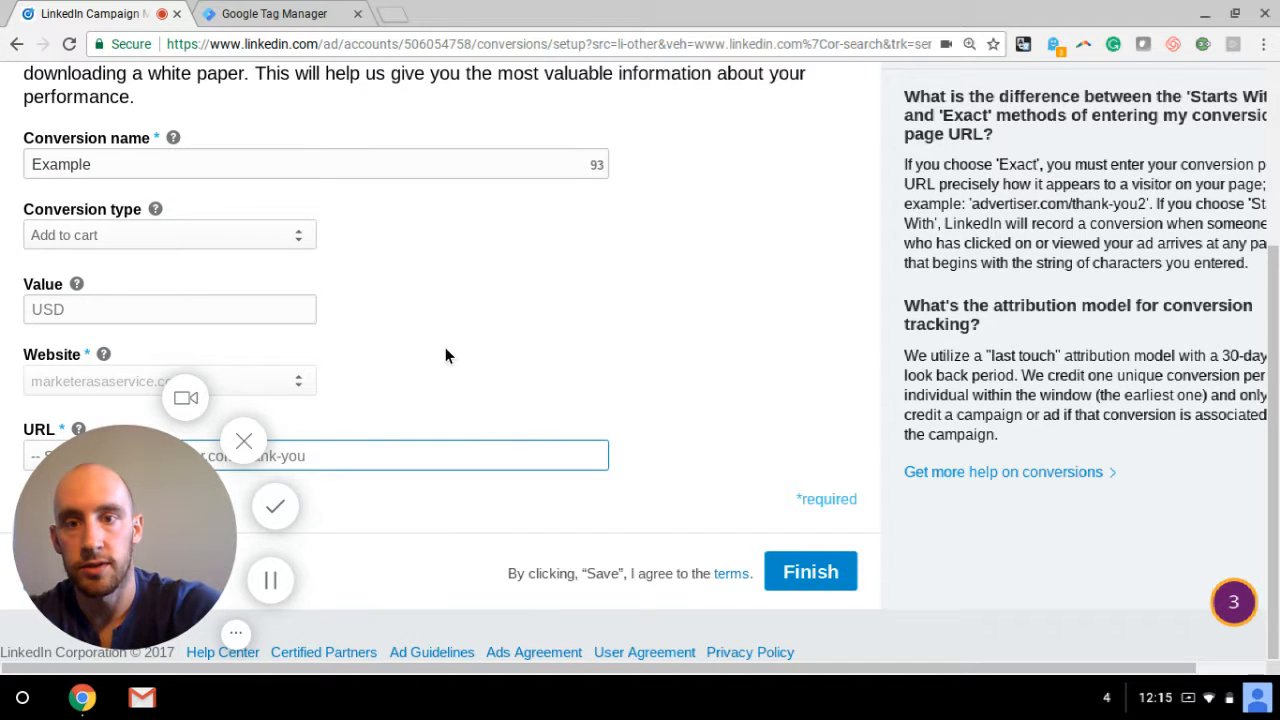
drag(146, 486, 144, 478)
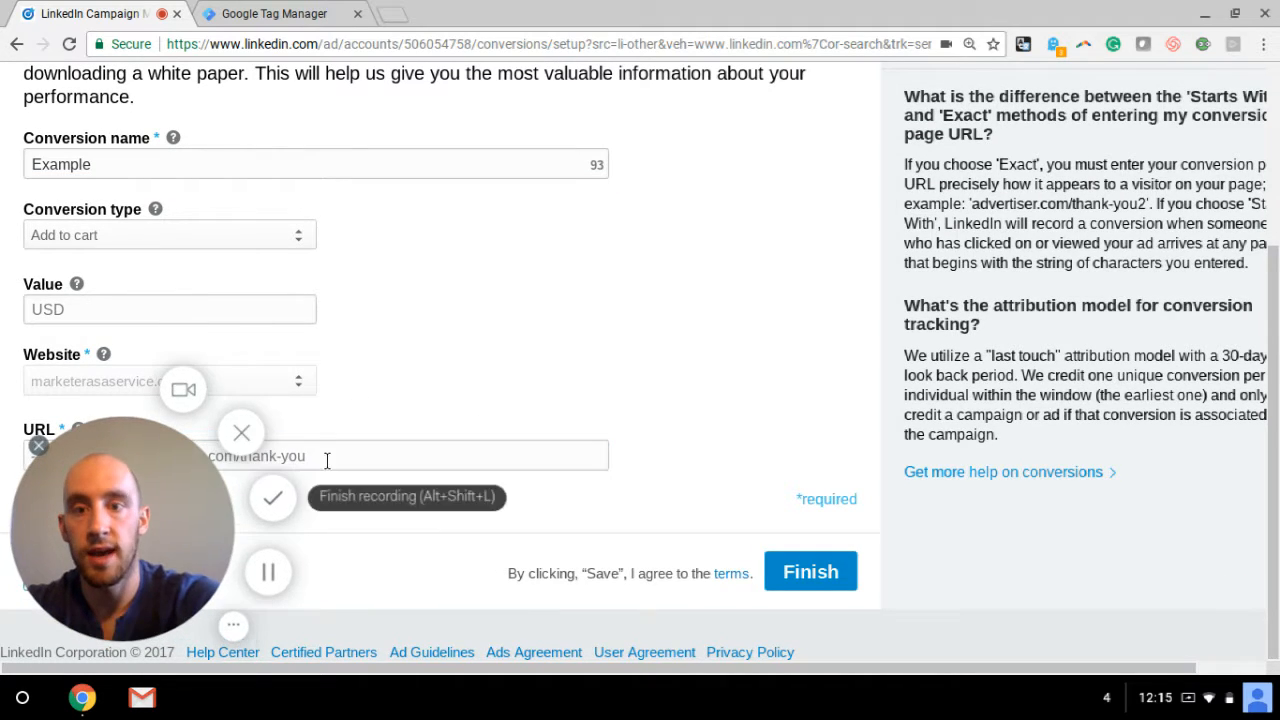
click(334, 457)
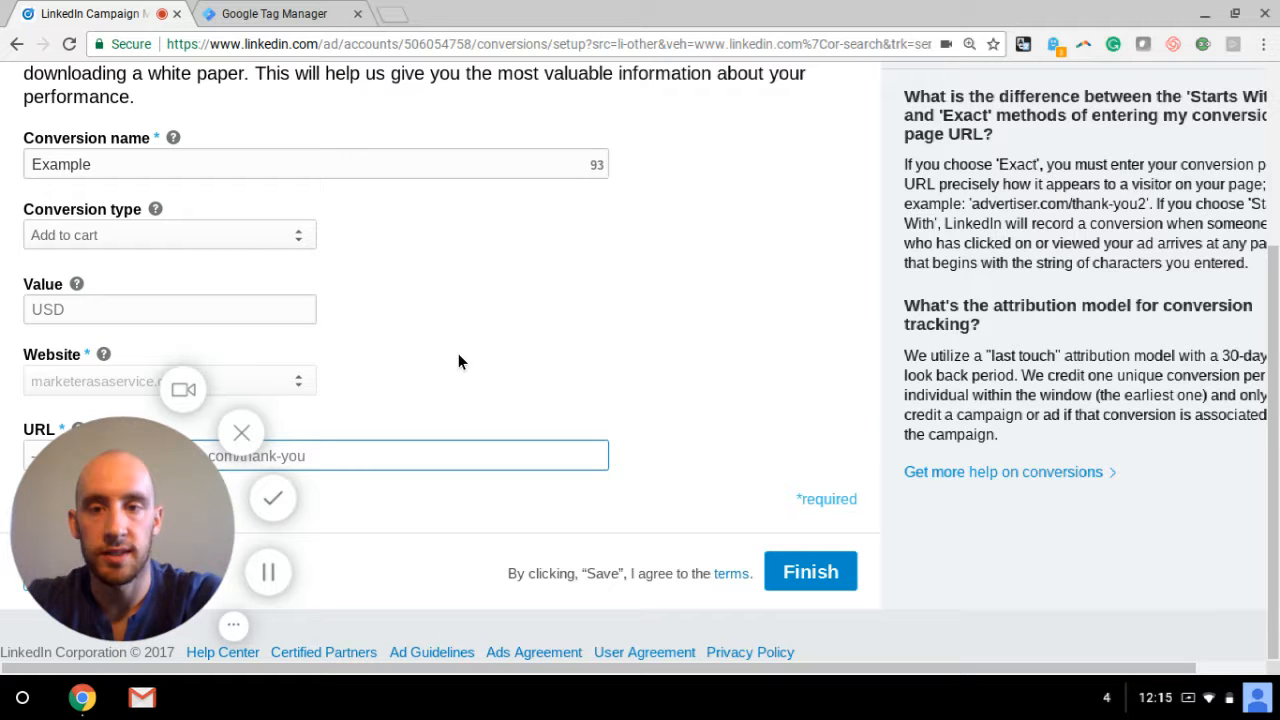
click(176, 236)
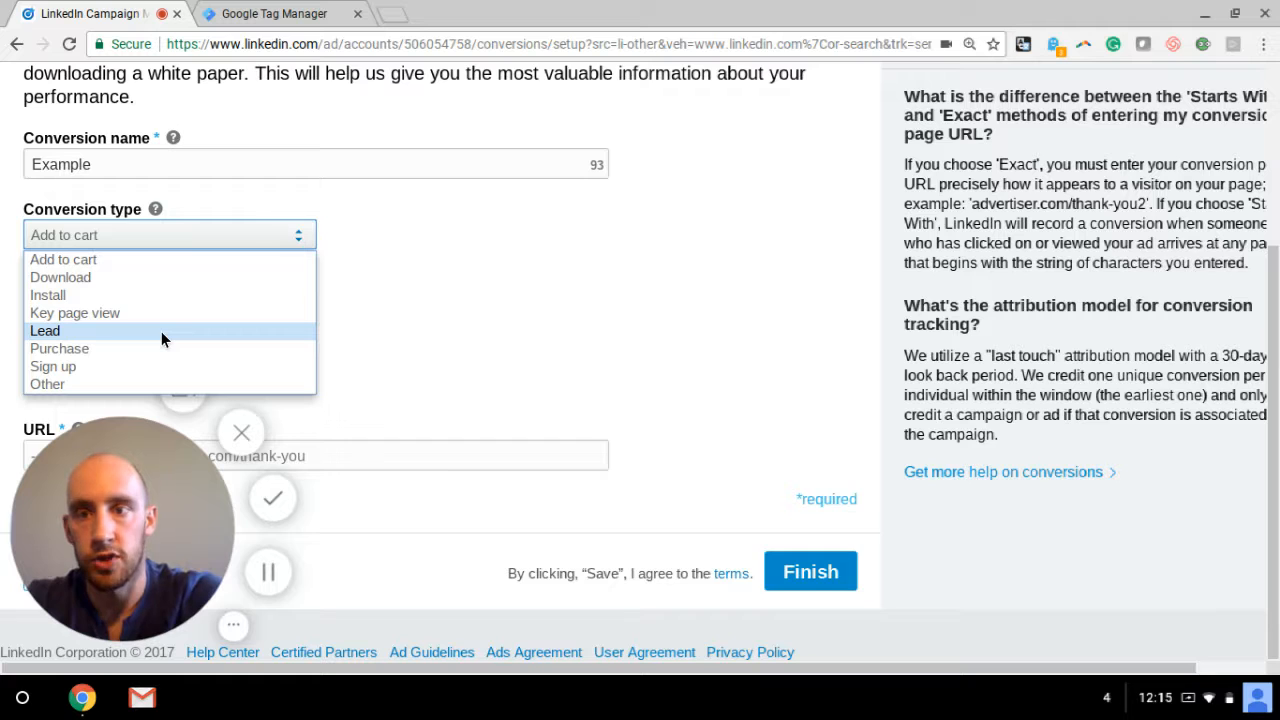
click(169, 348)
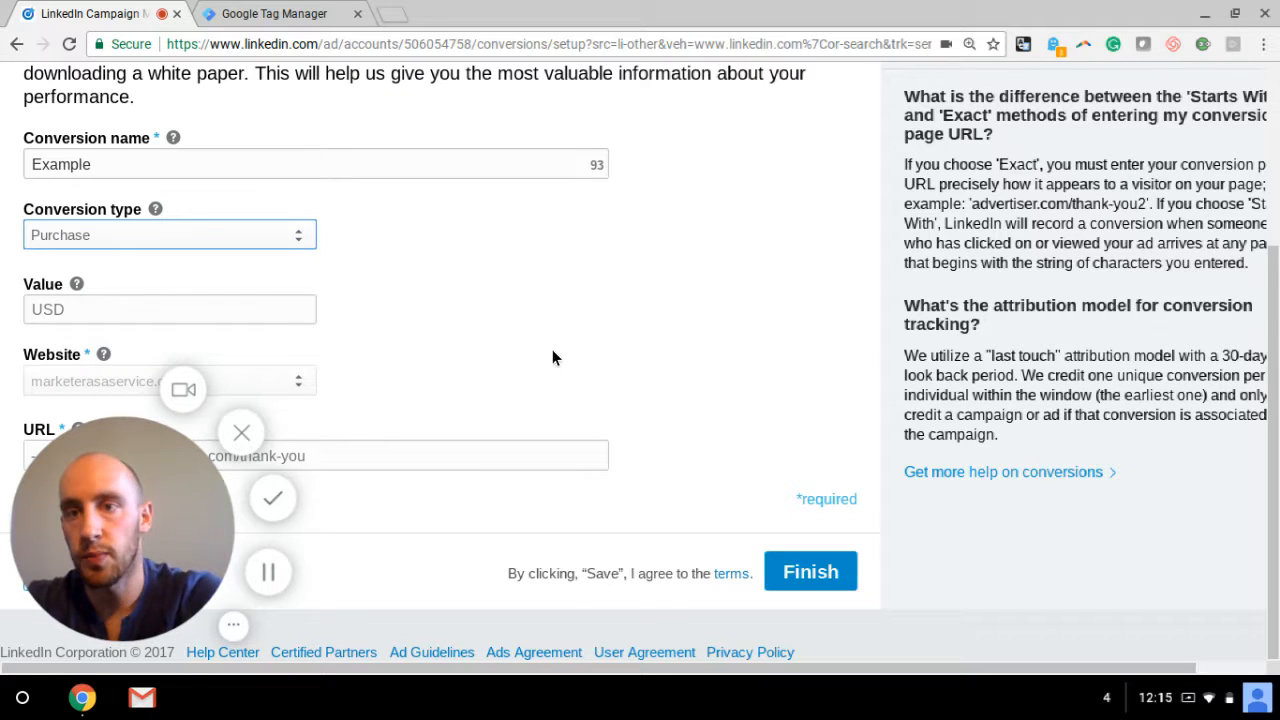